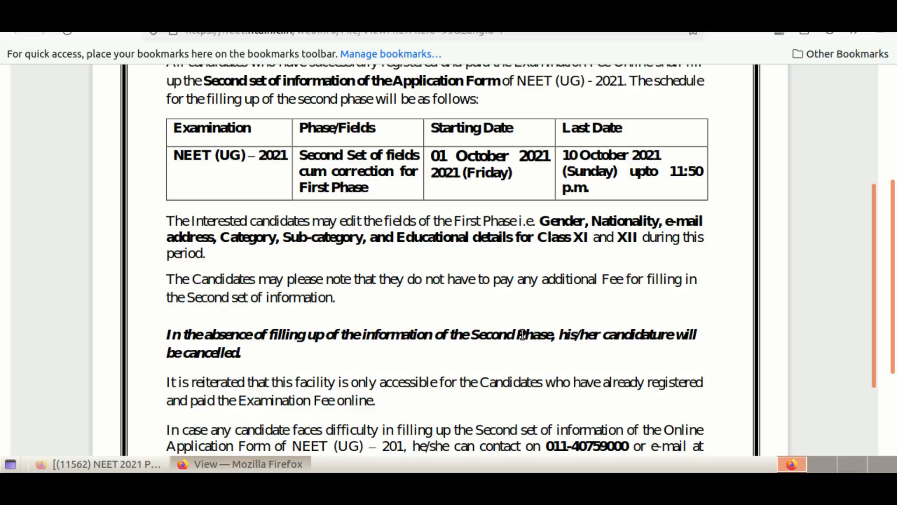
# Leave the public notice and open the Correction Phase-II NEET(UG) 2021 link on the NEET home page
pyautogui.click(140, 14)
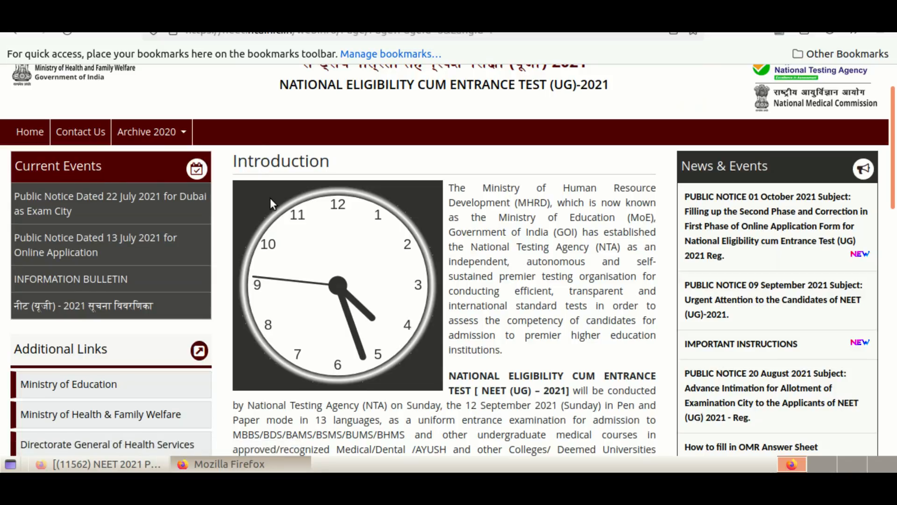
pyautogui.scroll(-5, 483, 222)
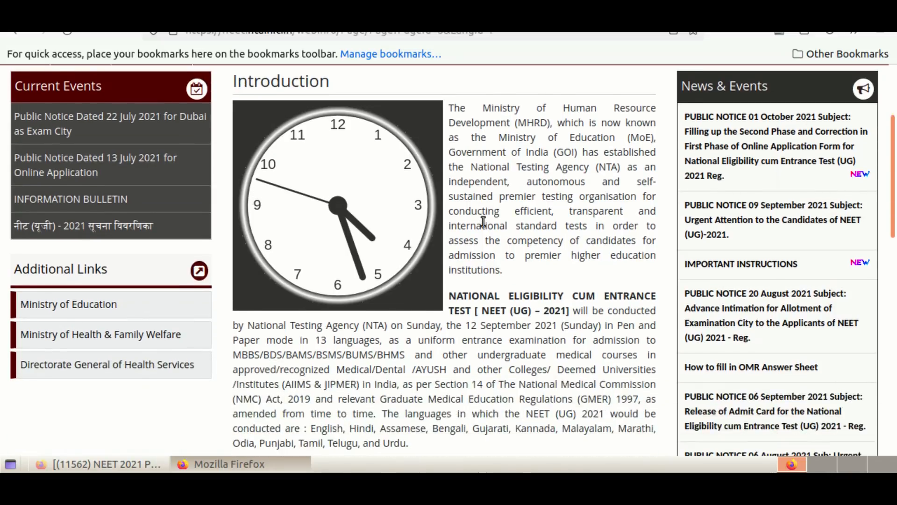
pyautogui.scroll(-8, 483, 222)
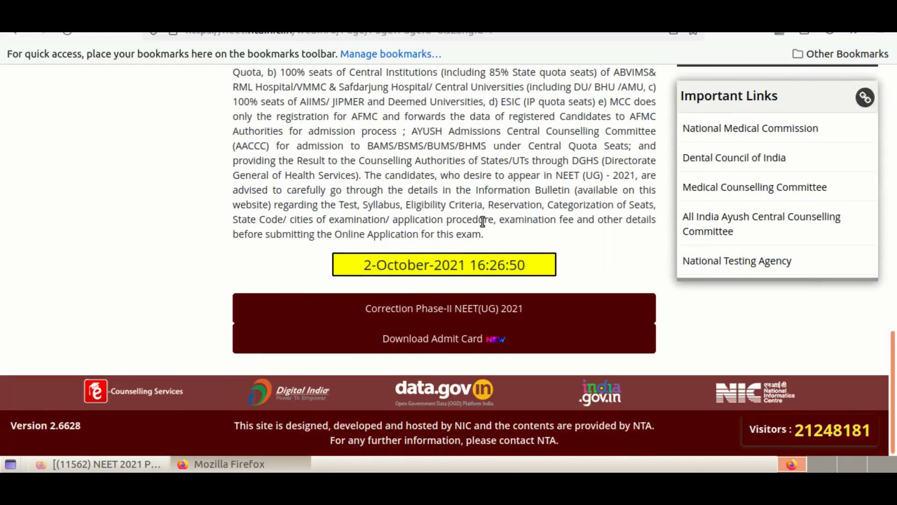
pyautogui.click(412, 309)
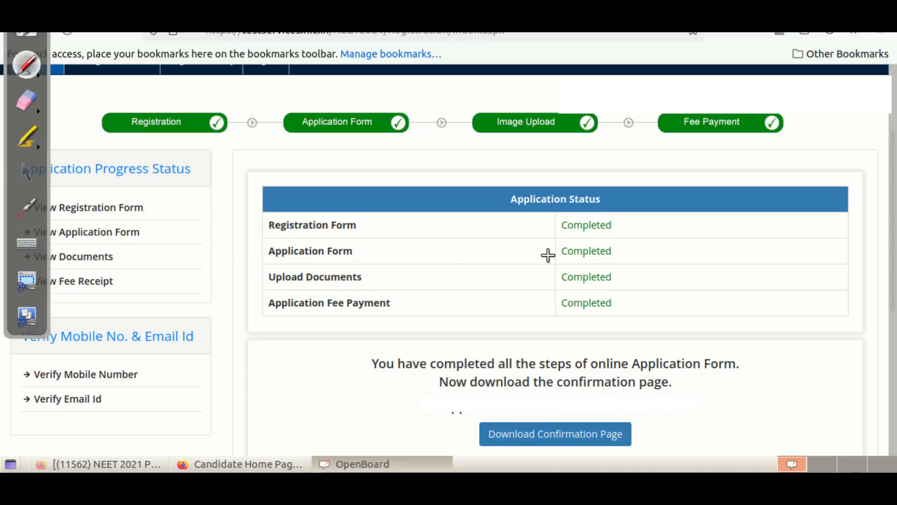
# Draw red pen ticks beside the Completed status of all four Application Status rows
pyautogui.moveTo(622, 224); pyautogui.dragTo(671, 203)
pyautogui.moveTo(622, 253); pyautogui.dragTo(669, 229)
pyautogui.moveTo(624, 277); pyautogui.dragTo(678, 255)
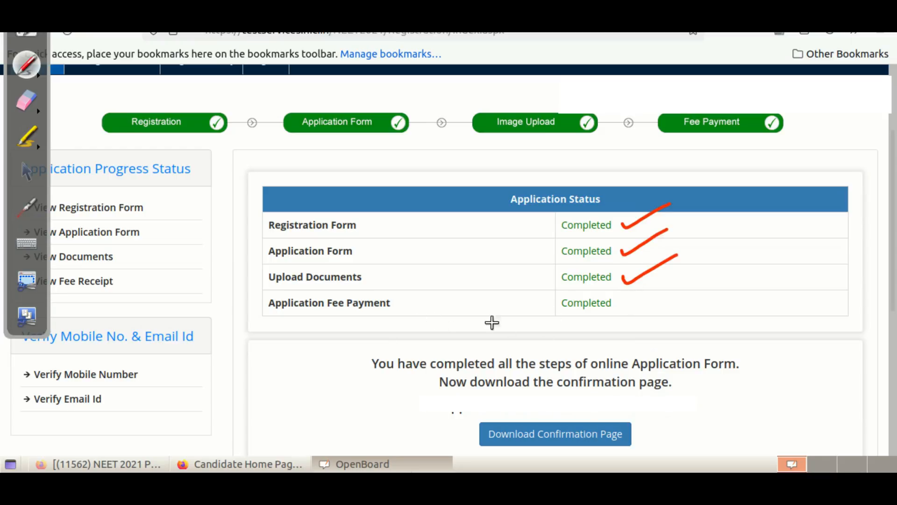
pyautogui.moveTo(620, 304); pyautogui.dragTo(677, 285)
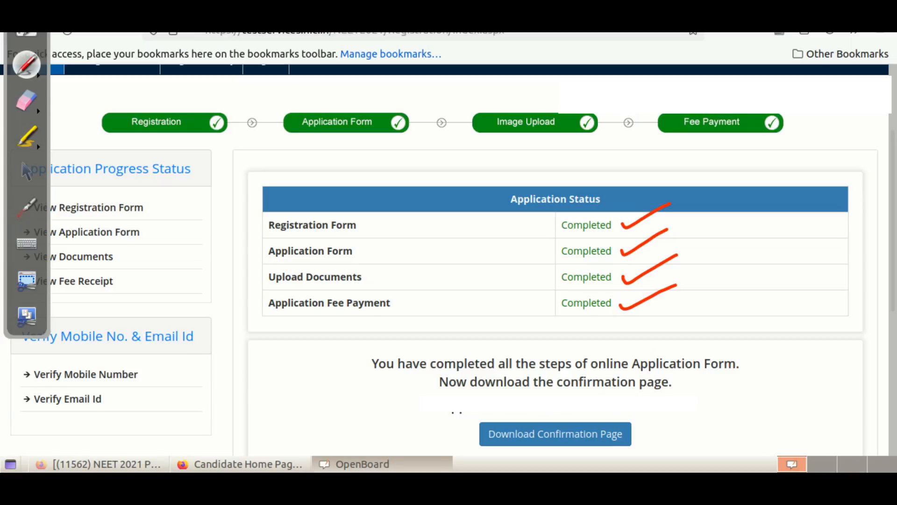
# Draw red ticks beside the Phase 2 correction heading and its Correction Cum Filling up of Phase 2 link
pyautogui.scroll(-5, 525, 264)
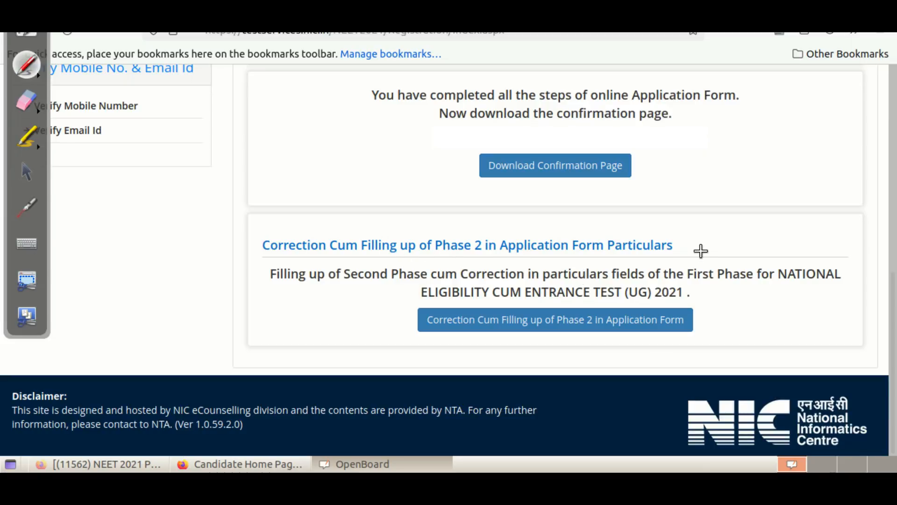
pyautogui.moveTo(686, 241); pyautogui.dragTo(757, 211)
pyautogui.moveTo(702, 316)
pyautogui.mouseDown()
pyautogui.moveTo(708, 326)
pyautogui.moveTo(785, 288)
pyautogui.mouseUp()
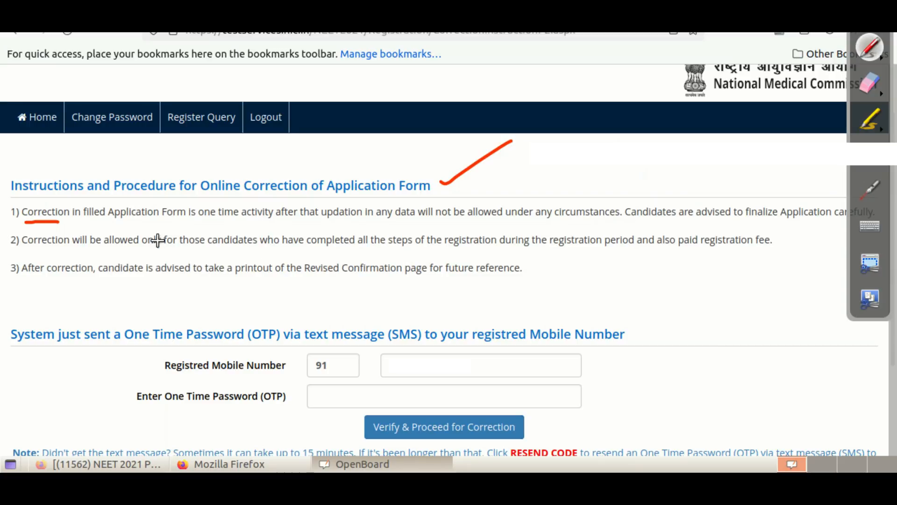
# Tick the first correction instruction and underline its key phrases, from "after that" to "finalize Application", in red
pyautogui.moveTo(7, 215); pyautogui.dragTo(63, 176)
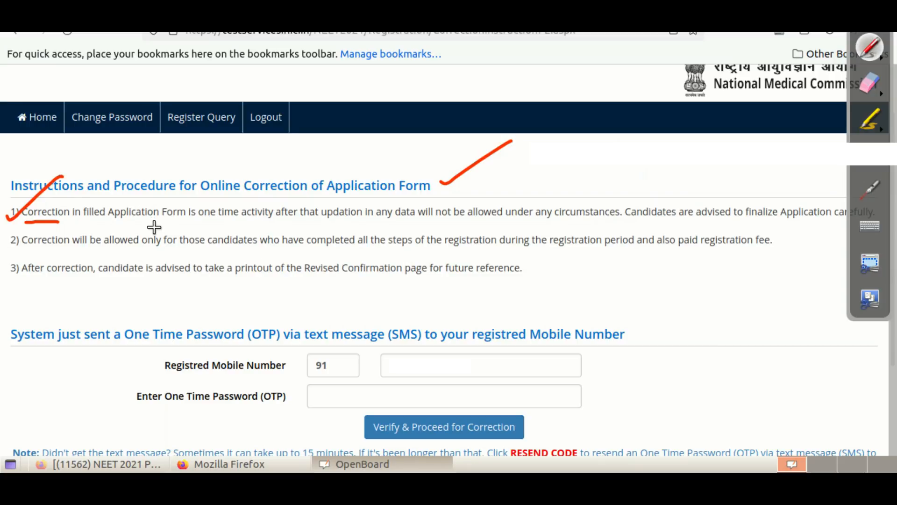
pyautogui.moveTo(291, 226); pyautogui.dragTo(322, 225)
pyautogui.moveTo(410, 224); pyautogui.dragTo(426, 222)
pyautogui.moveTo(487, 219); pyautogui.dragTo(615, 221)
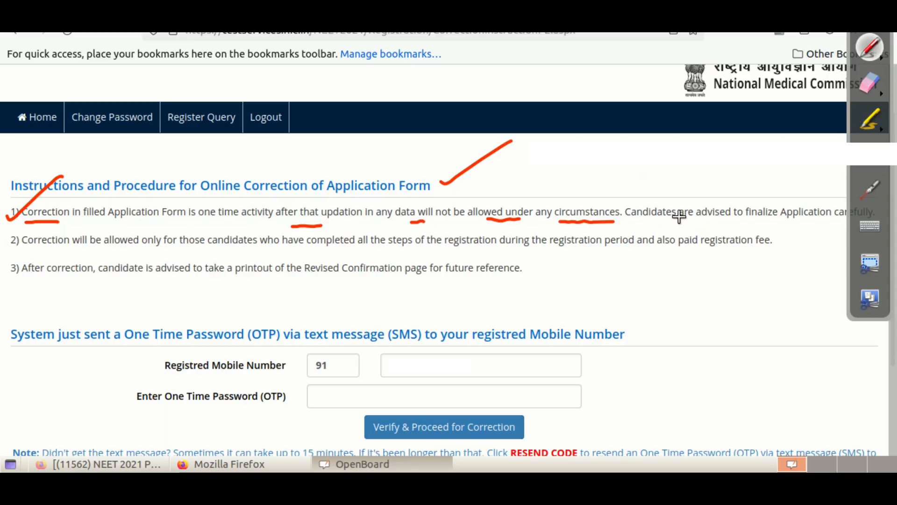
pyautogui.moveTo(638, 225); pyautogui.dragTo(822, 223)
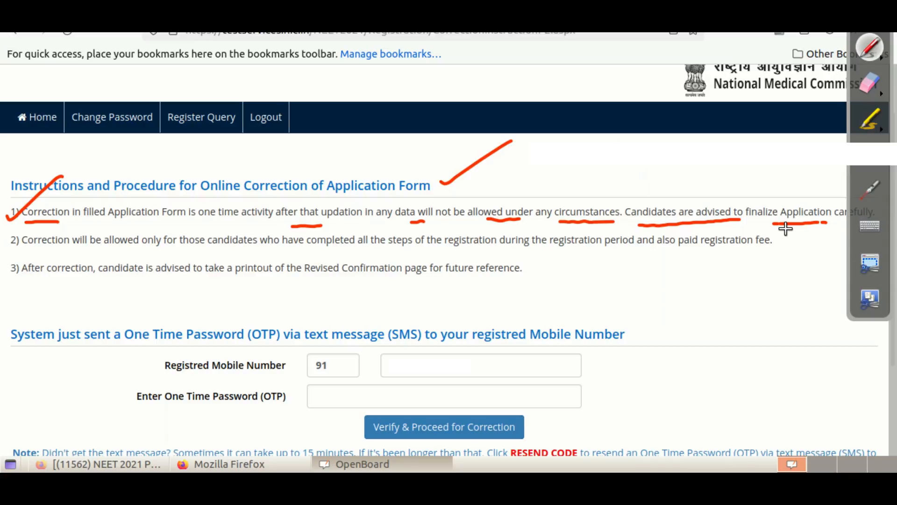
# Tick the second instruction and underline the wording on completed steps, the registration period and the paid registration fee
pyautogui.moveTo(11, 252); pyautogui.dragTo(58, 222)
pyautogui.moveTo(304, 249); pyautogui.dragTo(416, 256)
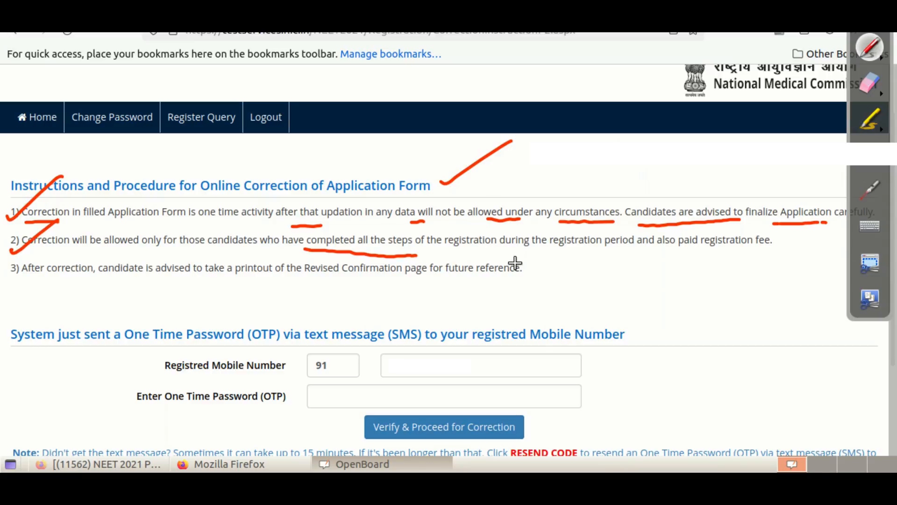
pyautogui.moveTo(488, 250)
pyautogui.mouseDown()
pyautogui.moveTo(472, 251)
pyautogui.moveTo(769, 250)
pyautogui.mouseUp()
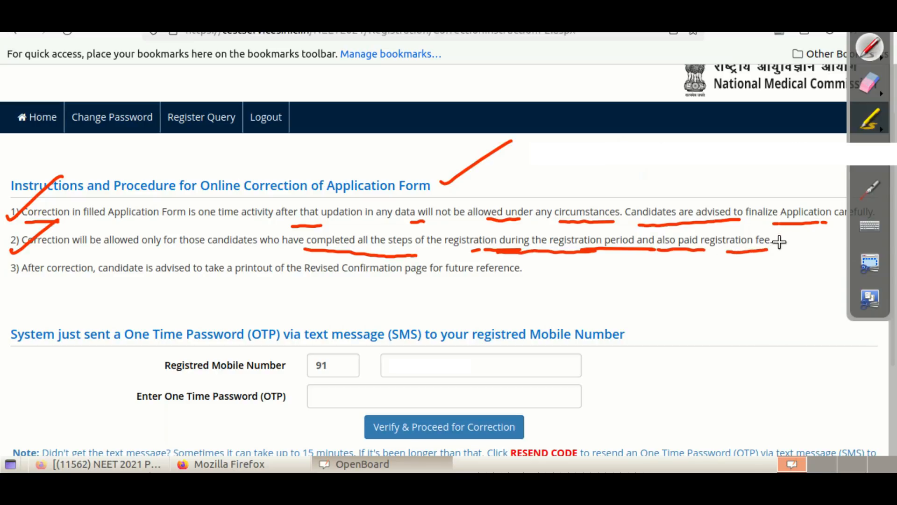
# Underline the advice in the third instruction on printing the Revised Confirmation page and tick the end of the line
pyautogui.moveTo(158, 277); pyautogui.dragTo(235, 278)
pyautogui.moveTo(307, 279); pyautogui.dragTo(506, 278)
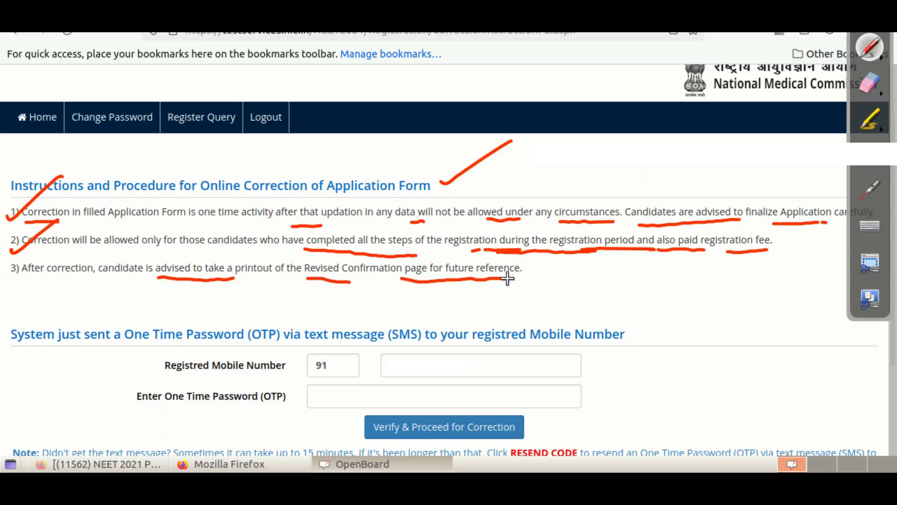
pyautogui.moveTo(525, 272); pyautogui.dragTo(576, 252)
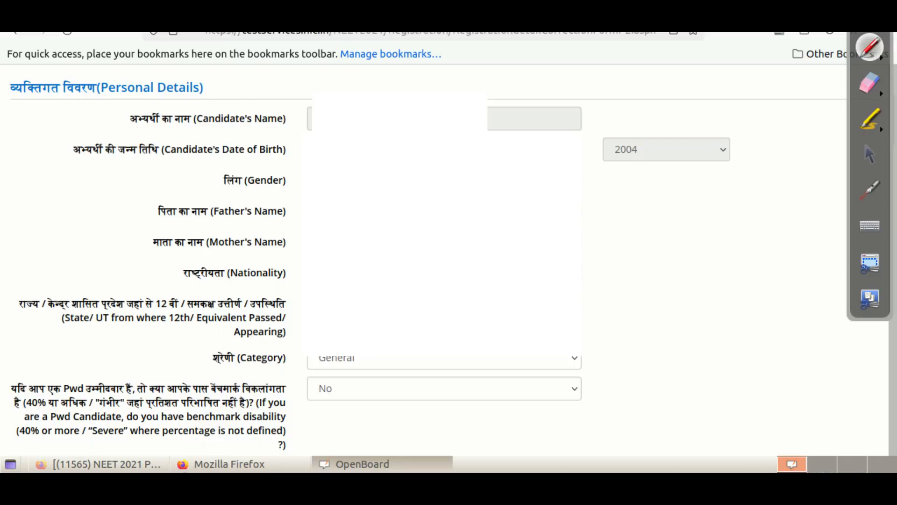
# Tick the Personal Details heading and the candidate's name, date of birth, gender, father's name, mother's name and nationality labels
pyautogui.moveTo(210, 84)
pyautogui.mouseDown()
pyautogui.moveTo(254, 66)
pyautogui.moveTo(268, 49)
pyautogui.mouseUp()
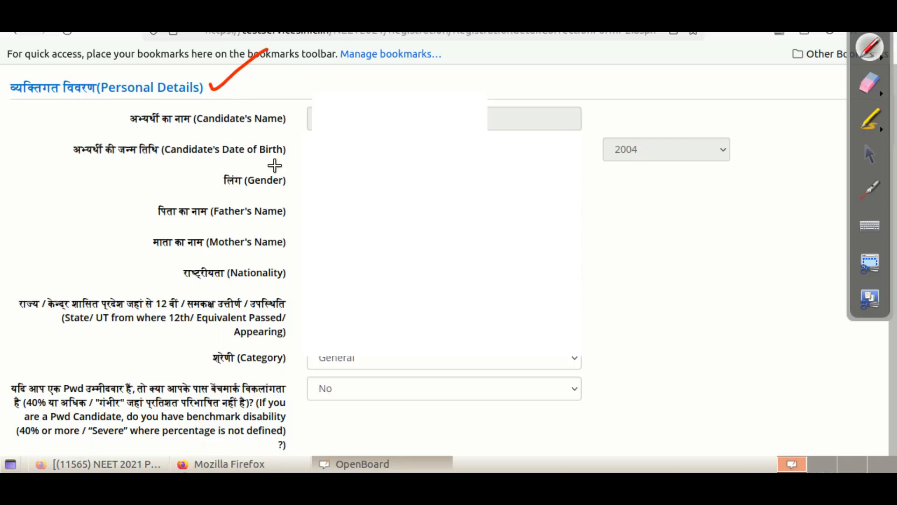
pyautogui.moveTo(251, 130); pyautogui.dragTo(286, 111)
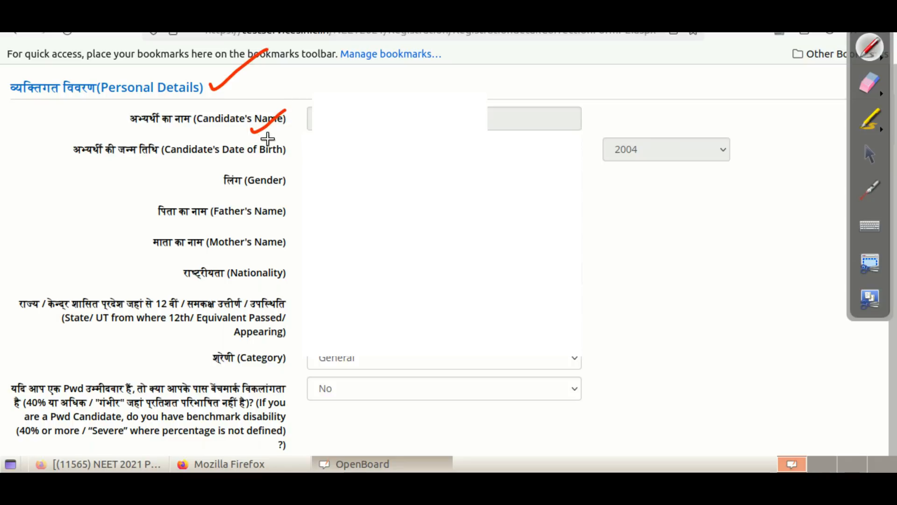
pyautogui.moveTo(234, 161); pyautogui.dragTo(274, 136)
pyautogui.moveTo(261, 189); pyautogui.dragTo(297, 169)
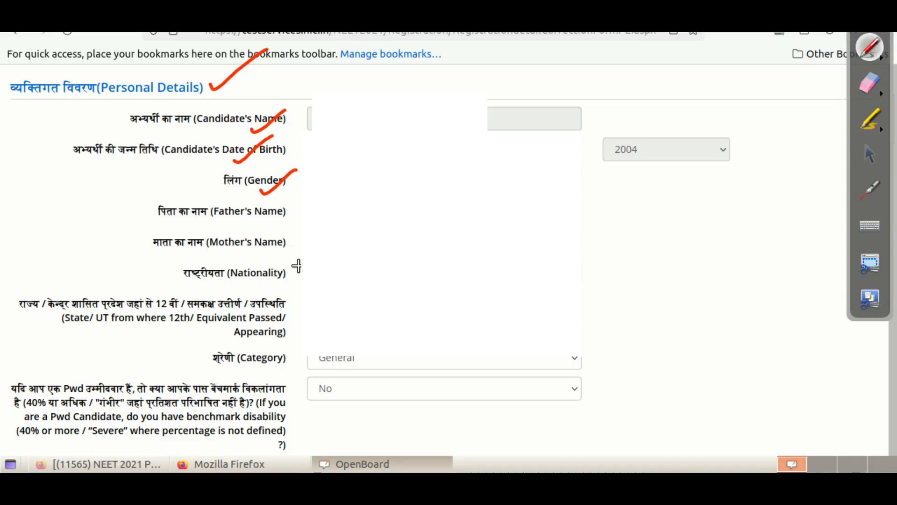
pyautogui.moveTo(263, 229); pyautogui.dragTo(300, 198)
pyautogui.moveTo(256, 257); pyautogui.dragTo(287, 233)
pyautogui.moveTo(260, 285); pyautogui.dragTo(293, 262)
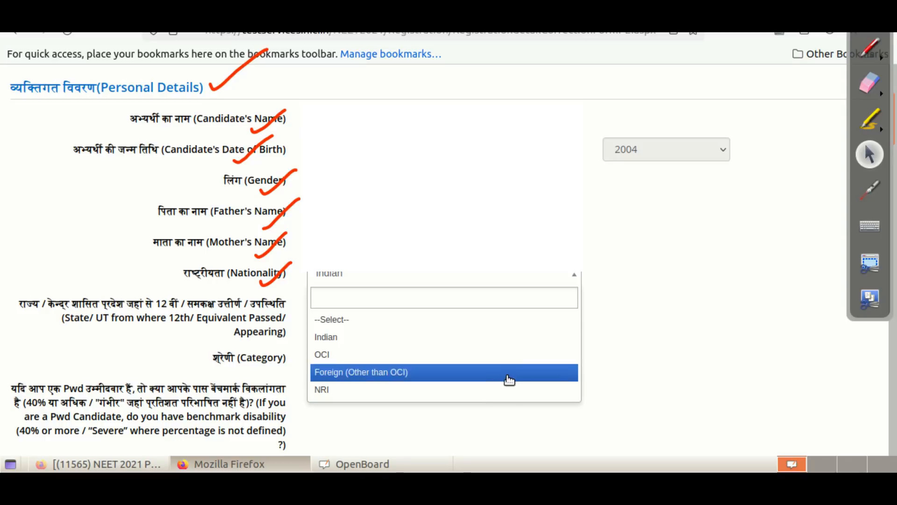
# Draw a red pen tick on the Category label in the personal details
pyautogui.scroll(-4, 235, 209)
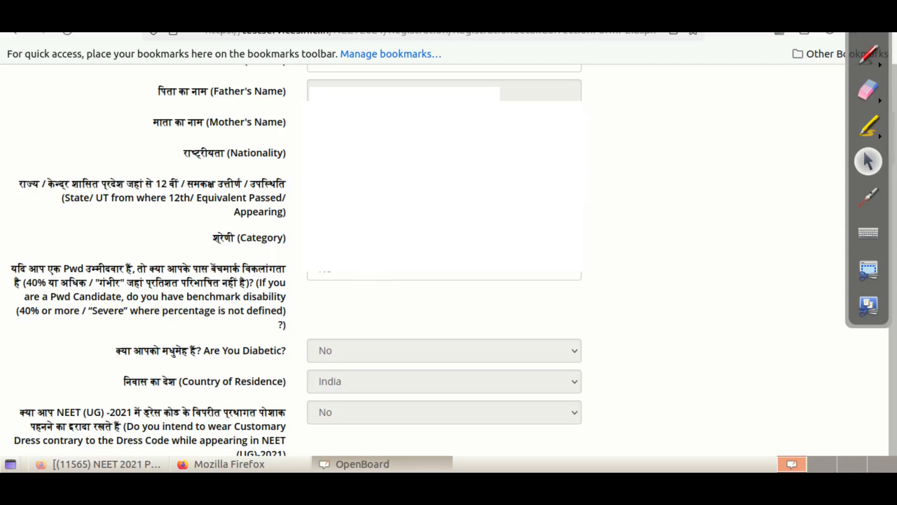
pyautogui.click(869, 54)
pyautogui.moveTo(251, 255); pyautogui.dragTo(319, 222)
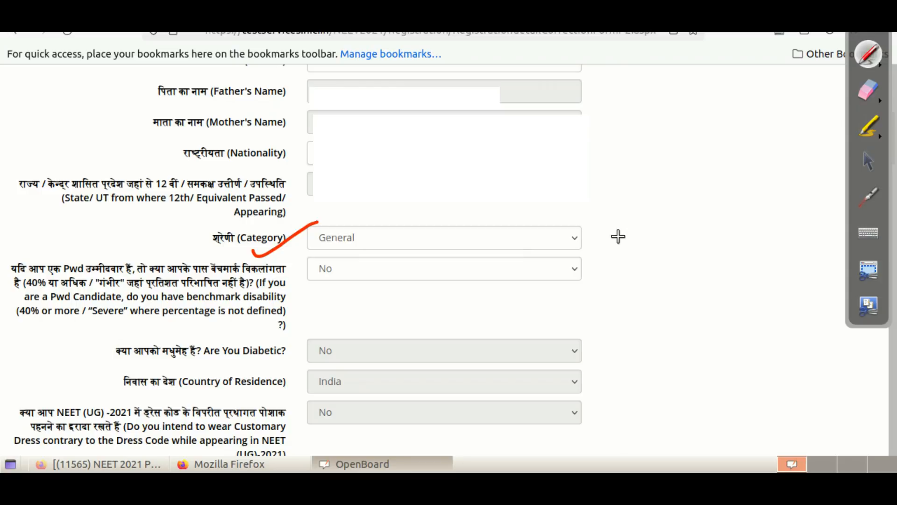
# Try OBC- NCL (Central List) as the candidate's category, and set the category back to General
pyautogui.click(869, 162)
pyautogui.click(574, 238)
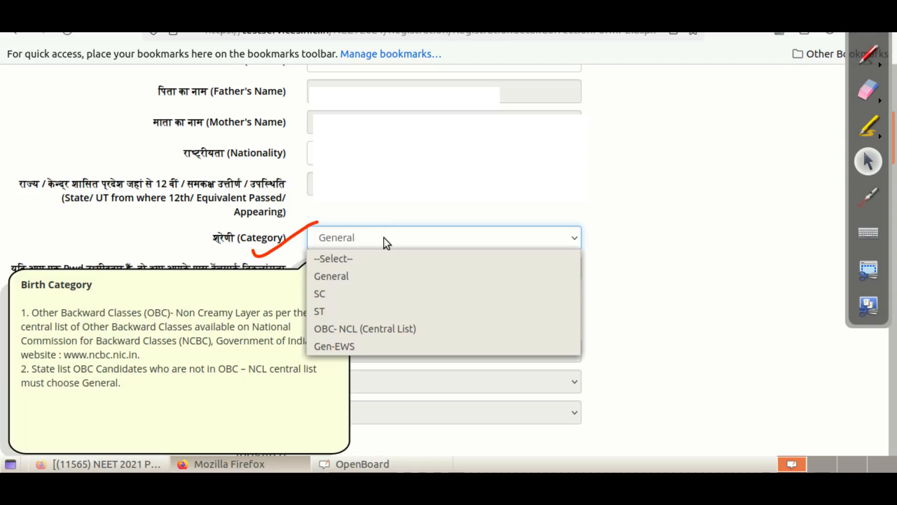
pyautogui.click(373, 329)
pyautogui.click(419, 238)
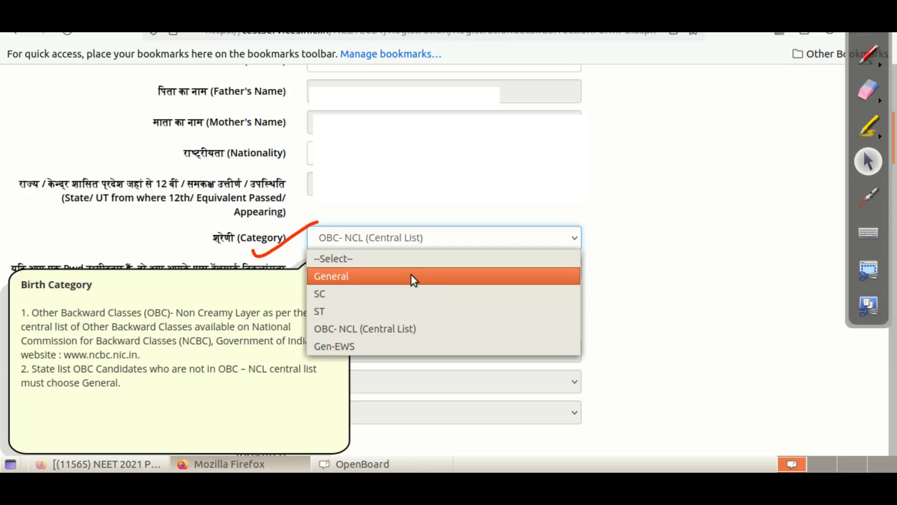
pyautogui.click(411, 275)
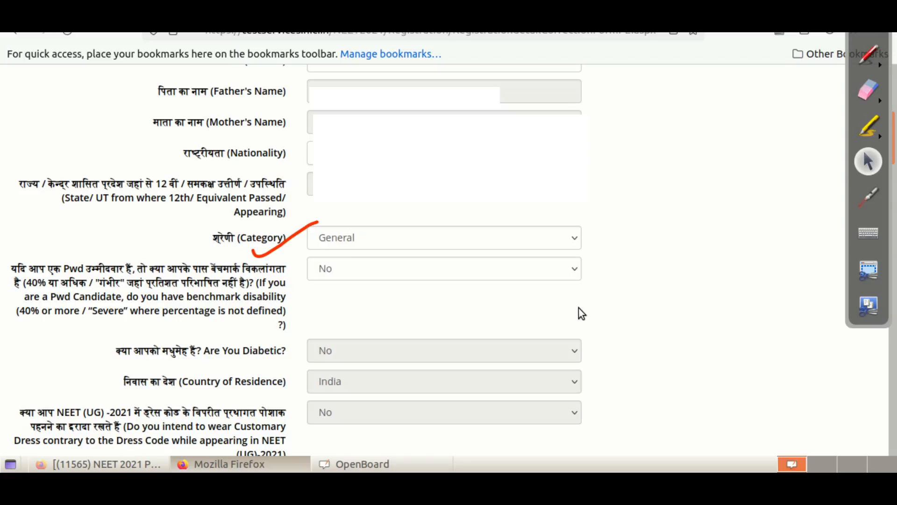
# Draw red pen ticks on the Are You Diabetic and Country of Residence labels
pyautogui.click(868, 54)
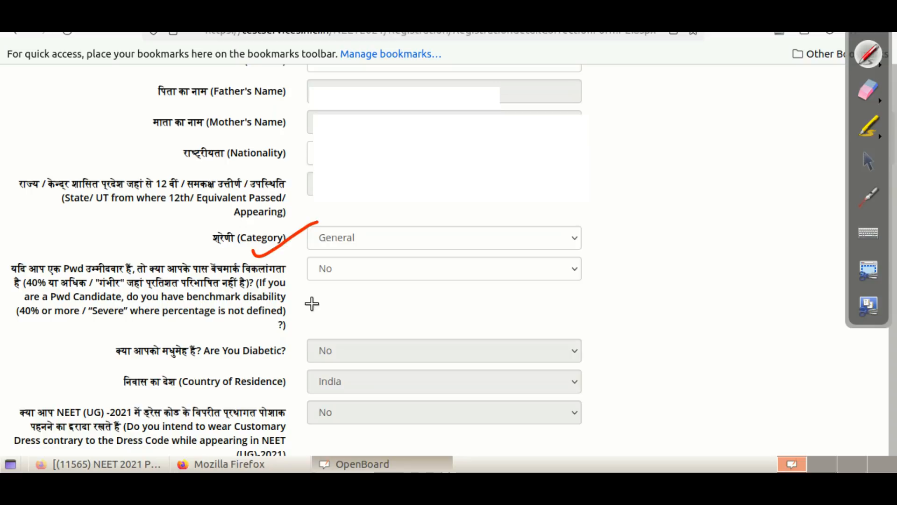
pyautogui.moveTo(271, 359); pyautogui.dragTo(316, 329)
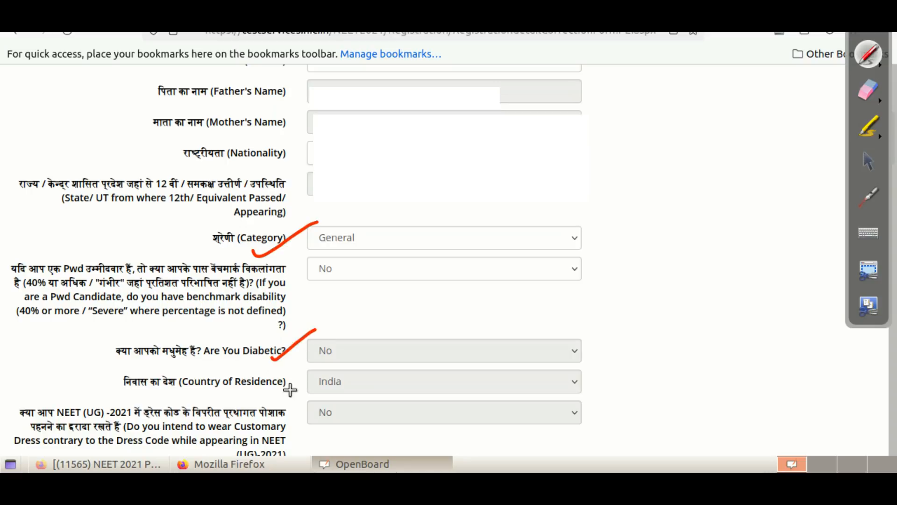
pyautogui.moveTo(270, 391); pyautogui.dragTo(310, 368)
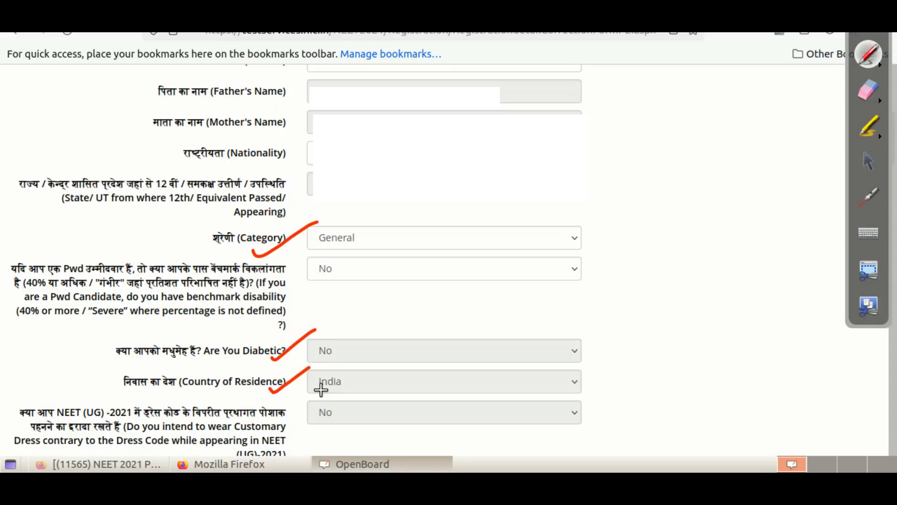
# Go to the Educational Details section and draw a red pen tick beside its heading
pyautogui.click(868, 162)
pyautogui.scroll(-10, 460, 260)
pyautogui.scroll(-1, 414, 253)
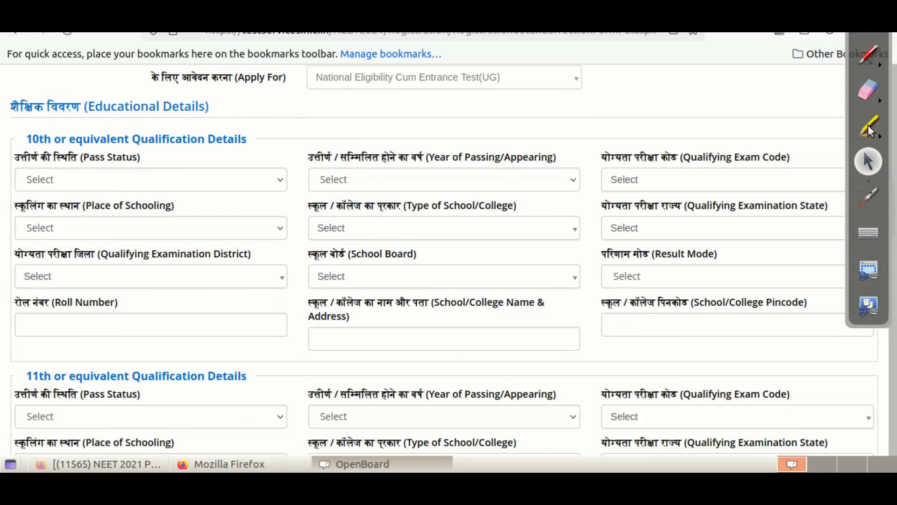
pyautogui.click(871, 54)
pyautogui.moveTo(234, 105); pyautogui.dragTo(300, 71)
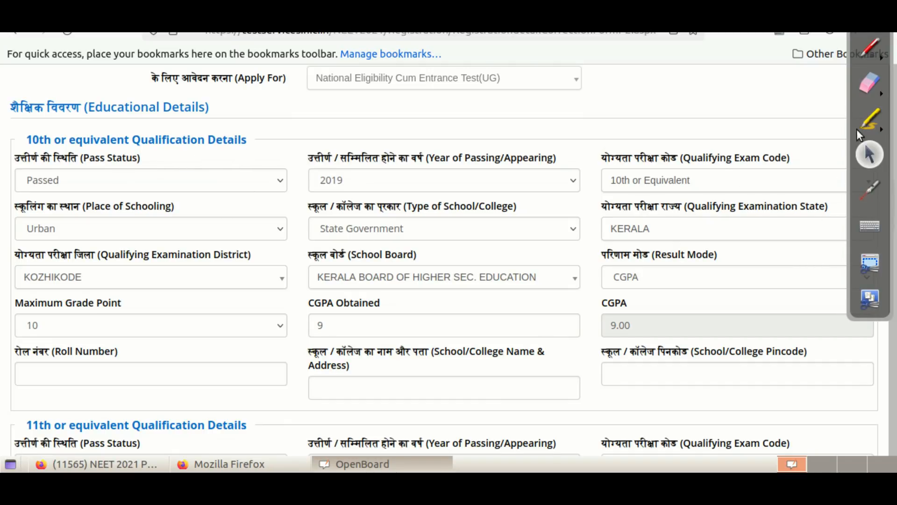
# Tick the 10th qualification's Pass Status, Year of Passing/Appearing, Qualifying Exam Code and Place of Schooling labels in red
pyautogui.click(863, 44)
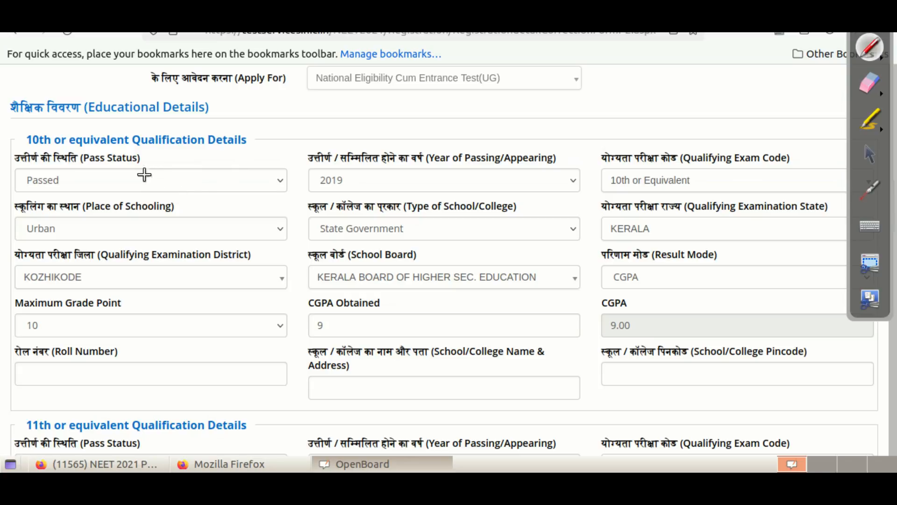
pyautogui.moveTo(148, 161); pyautogui.dragTo(192, 143)
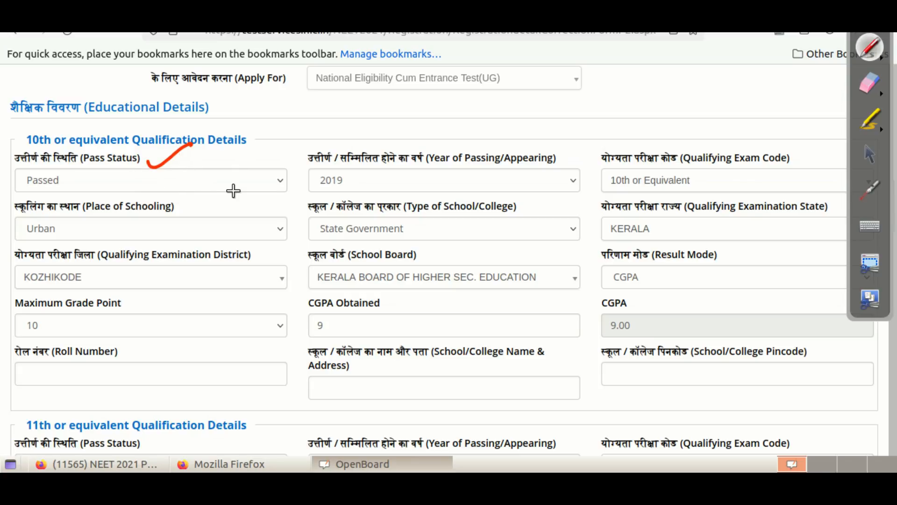
pyautogui.moveTo(494, 177); pyautogui.dragTo(551, 158)
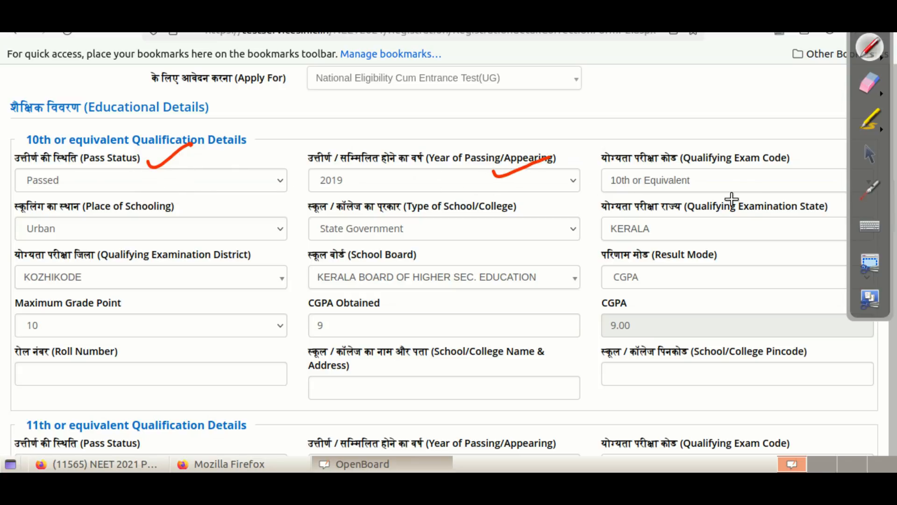
pyautogui.moveTo(733, 177); pyautogui.dragTo(790, 154)
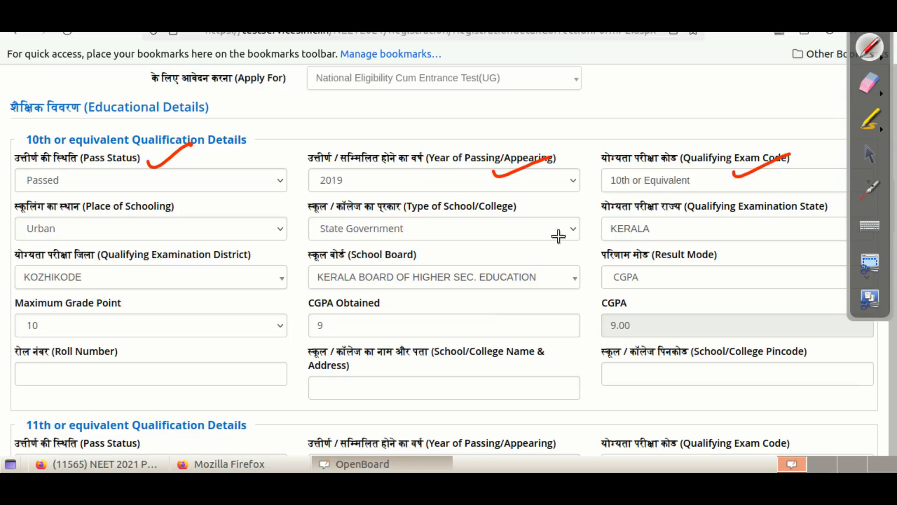
pyautogui.moveTo(157, 220); pyautogui.dragTo(192, 197)
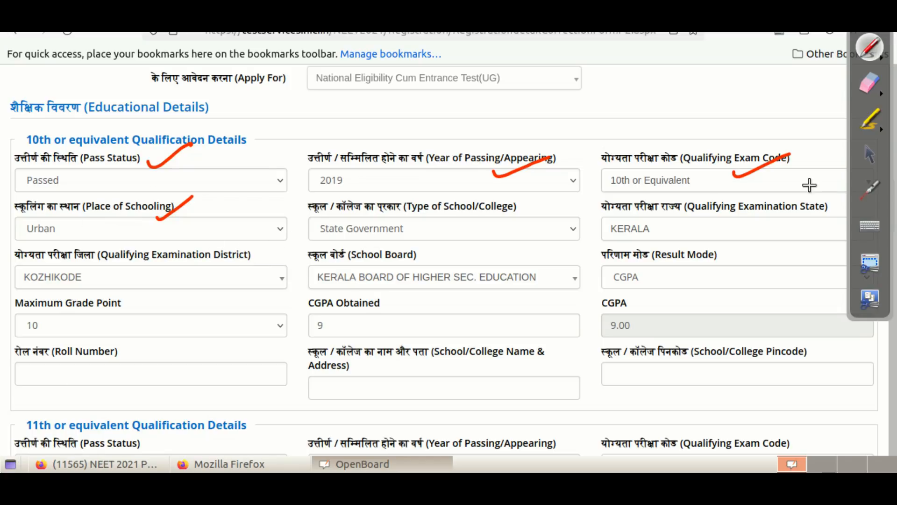
# Set the 10th qualification's Place of Schooling to Urban and check the available Type of School/College options
pyautogui.click(871, 155)
pyautogui.click(211, 231)
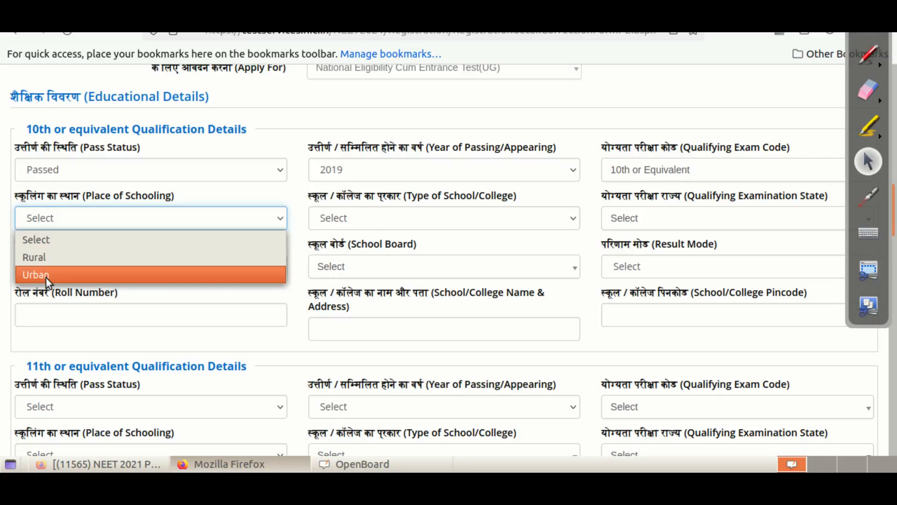
pyautogui.click(46, 275)
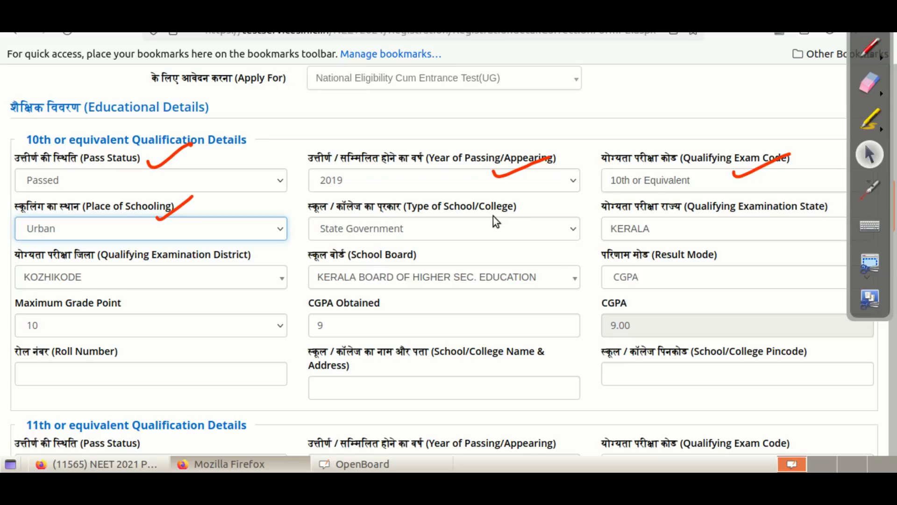
pyautogui.click(563, 223)
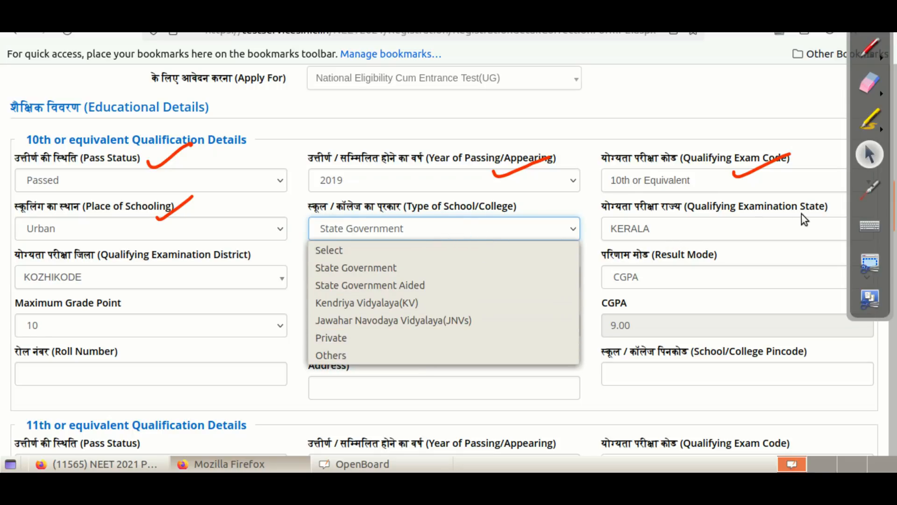
pyautogui.click(595, 206)
# Draw red ticks on the 10th qualification's Qualifying Examination State and District labels, School Board label and chosen board
pyautogui.click(871, 47)
pyautogui.moveTo(760, 219); pyautogui.dragTo(832, 179)
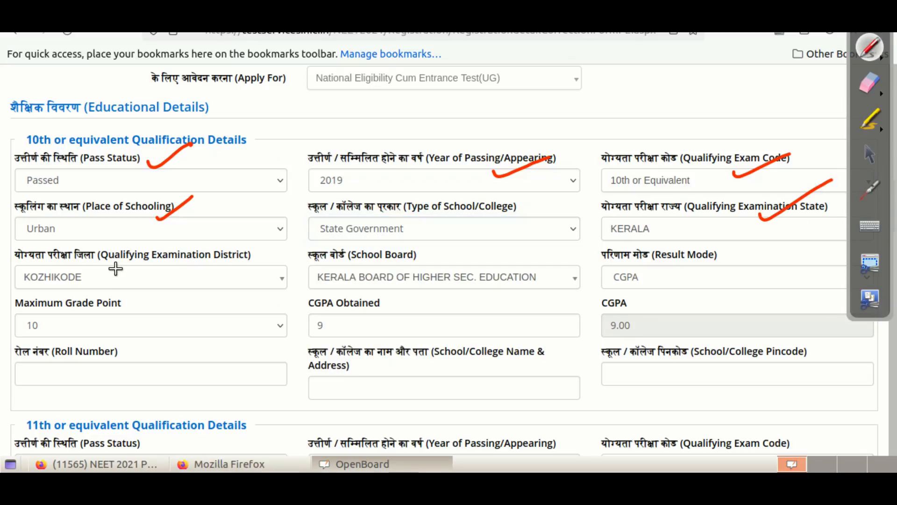
pyautogui.moveTo(106, 275); pyautogui.dragTo(154, 243)
pyautogui.moveTo(420, 255); pyautogui.dragTo(483, 225)
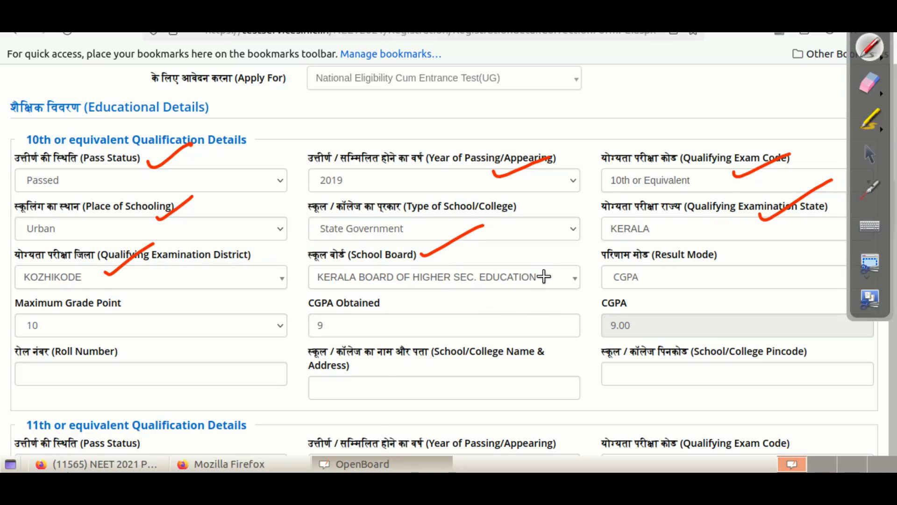
pyautogui.moveTo(542, 271); pyautogui.dragTo(586, 245)
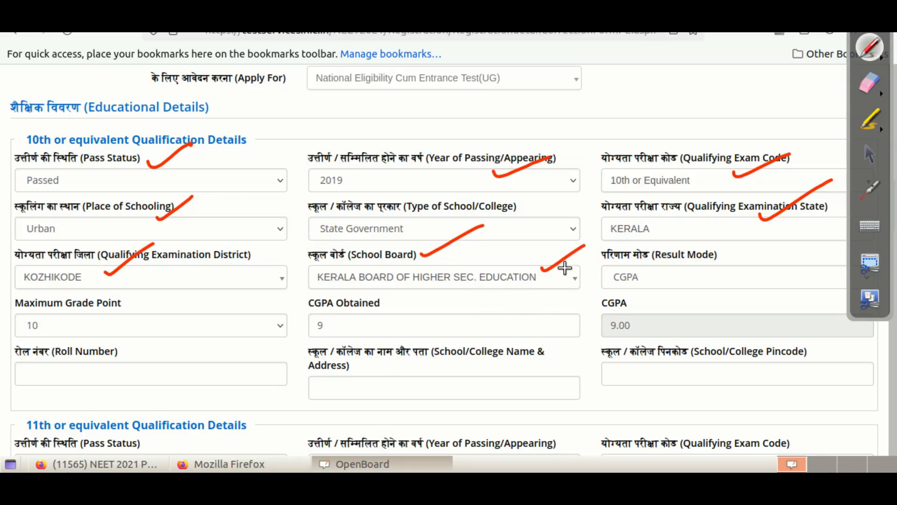
# Circle the 10th qualification's Result Mode label in red, check its options, and circle the selected CGPA value
pyautogui.moveTo(732, 247)
pyautogui.mouseDown()
pyautogui.moveTo(673, 233)
pyautogui.moveTo(615, 236)
pyautogui.mouseUp()
pyautogui.moveTo(641, 276)
pyautogui.mouseDown()
pyautogui.moveTo(746, 247)
pyautogui.moveTo(726, 239)
pyautogui.mouseUp()
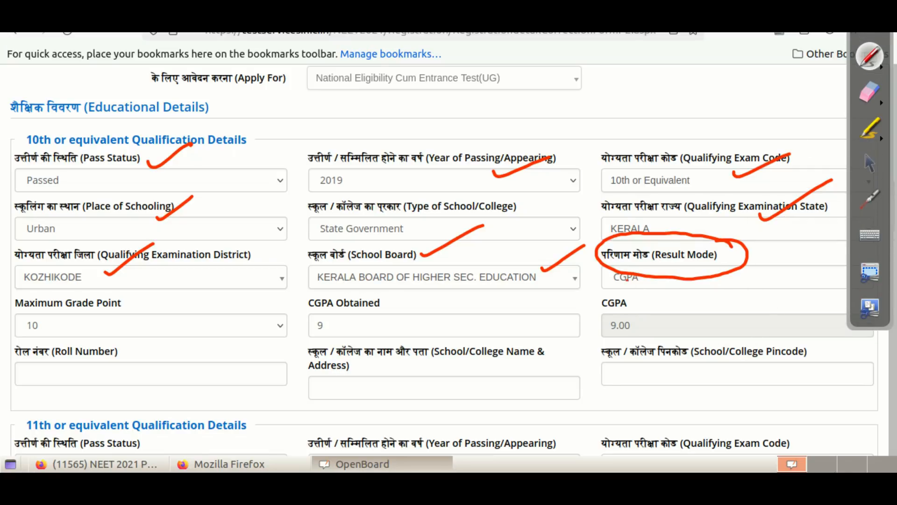
pyautogui.click(673, 276)
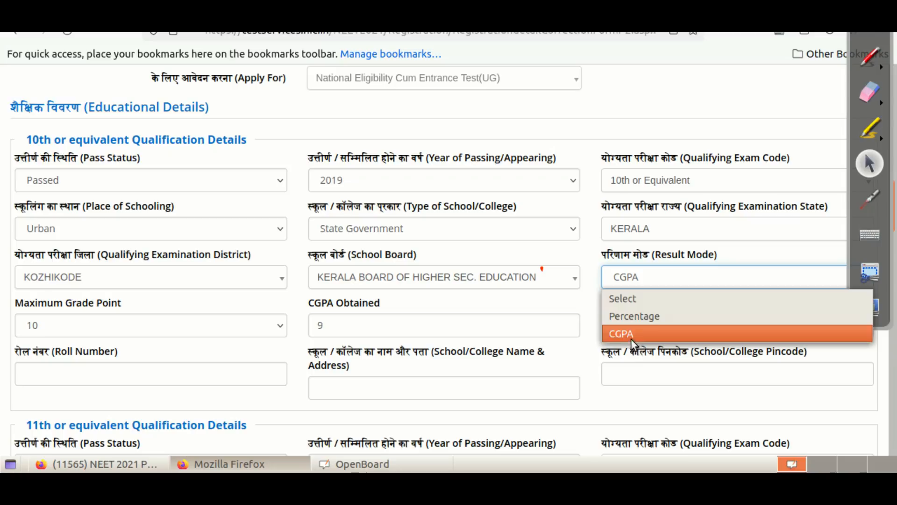
pyautogui.click(872, 57)
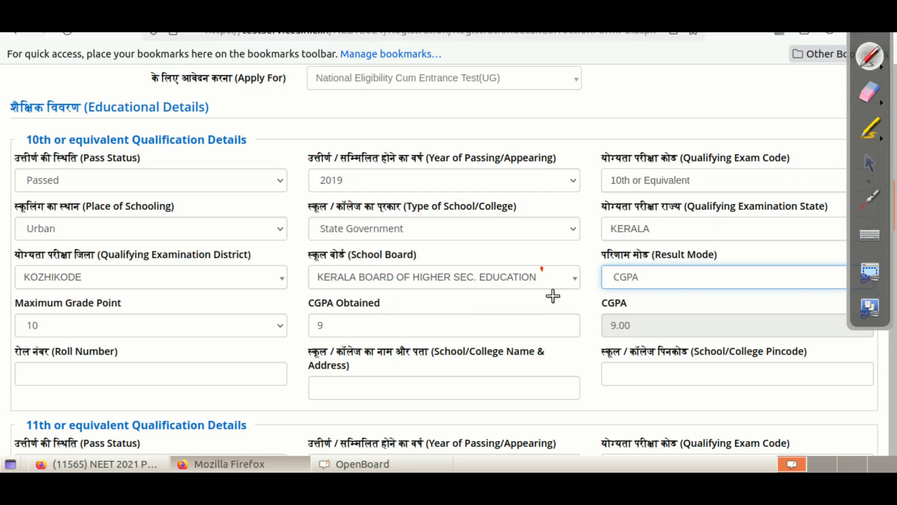
pyautogui.moveTo(636, 262)
pyautogui.mouseDown()
pyautogui.moveTo(626, 261)
pyautogui.moveTo(605, 283)
pyautogui.moveTo(627, 262)
pyautogui.mouseUp()
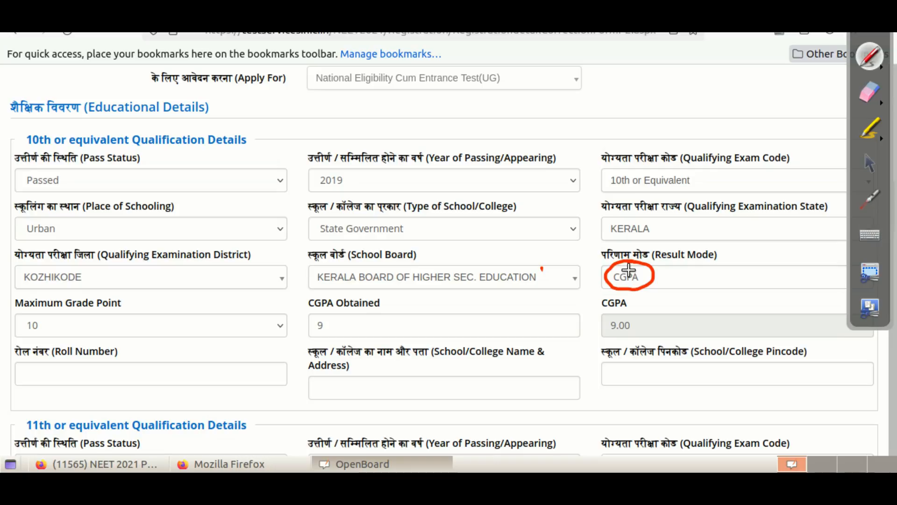
# Handwrite the formula "CGPA = TGP/10" in red above the 10th qualification's fields
pyautogui.moveTo(476, 115)
pyautogui.mouseDown()
pyautogui.moveTo(472, 134)
pyautogui.moveTo(554, 114)
pyautogui.mouseUp()
pyautogui.click(516, 111)
pyautogui.moveTo(543, 124); pyautogui.dragTo(593, 104)
pyautogui.moveTo(586, 105)
pyautogui.mouseDown()
pyautogui.moveTo(584, 120)
pyautogui.moveTo(616, 115)
pyautogui.mouseUp()
pyautogui.moveTo(618, 98); pyautogui.dragTo(620, 108)
pyautogui.moveTo(569, 128); pyautogui.dragTo(637, 120)
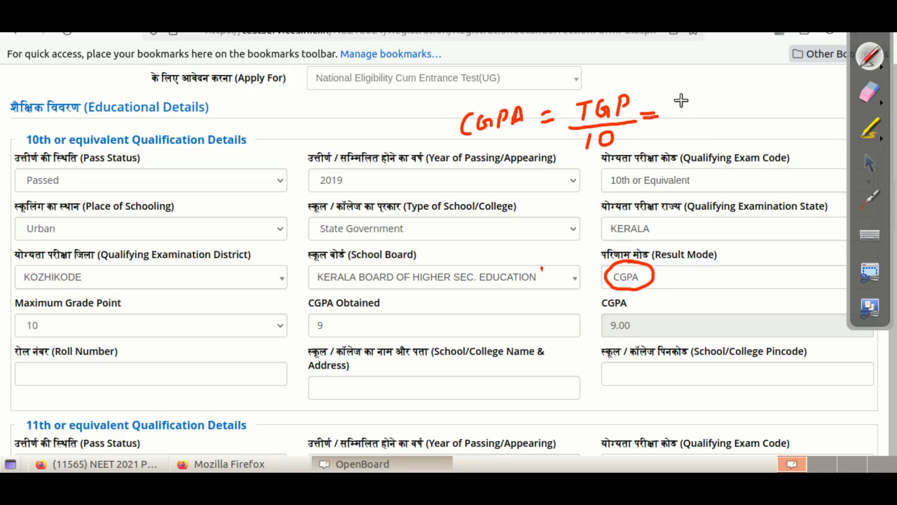
# Handwrite the grade points A+ → 9, A → 8 and B+ → 7 beside the CGPA formula
pyautogui.moveTo(687, 103)
pyautogui.mouseDown()
pyautogui.moveTo(694, 87)
pyautogui.moveTo(698, 101)
pyautogui.mouseUp()
pyautogui.moveTo(689, 96); pyautogui.dragTo(707, 90)
pyautogui.moveTo(702, 85); pyautogui.dragTo(739, 94)
pyautogui.moveTo(739, 88); pyautogui.dragTo(742, 99)
pyautogui.moveTo(688, 133)
pyautogui.mouseDown()
pyautogui.moveTo(743, 120)
pyautogui.moveTo(747, 129)
pyautogui.moveTo(778, 112)
pyautogui.moveTo(693, 154)
pyautogui.moveTo(715, 138)
pyautogui.mouseUp()
pyautogui.moveTo(712, 136)
pyautogui.mouseDown()
pyautogui.moveTo(712, 145)
pyautogui.moveTo(758, 142)
pyautogui.mouseUp()
pyautogui.moveTo(749, 137)
pyautogui.mouseDown()
pyautogui.moveTo(751, 148)
pyautogui.moveTo(779, 151)
pyautogui.mouseUp()
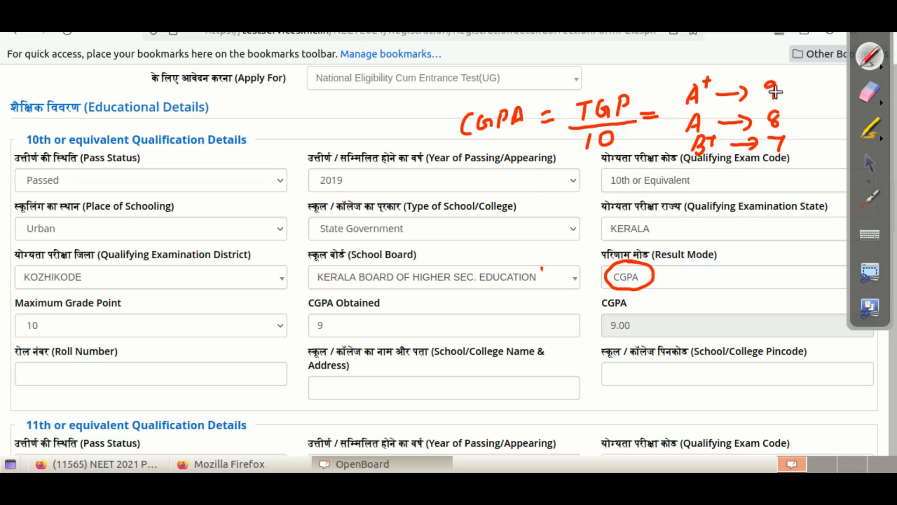
# Handwrite "10×9 = 90" below the CGPA formula and underline the 90 twice
pyautogui.moveTo(524, 178)
pyautogui.mouseDown()
pyautogui.moveTo(520, 192)
pyautogui.moveTo(532, 180)
pyautogui.moveTo(548, 192)
pyautogui.mouseUp()
pyautogui.moveTo(548, 181)
pyautogui.mouseDown()
pyautogui.moveTo(538, 192)
pyautogui.moveTo(555, 198)
pyautogui.moveTo(581, 186)
pyautogui.mouseUp()
pyautogui.moveTo(571, 193); pyautogui.dragTo(598, 197)
pyautogui.moveTo(621, 174)
pyautogui.mouseDown()
pyautogui.moveTo(612, 186)
pyautogui.moveTo(622, 176)
pyautogui.moveTo(647, 190)
pyautogui.mouseUp()
pyautogui.moveTo(585, 206); pyautogui.dragTo(639, 200)
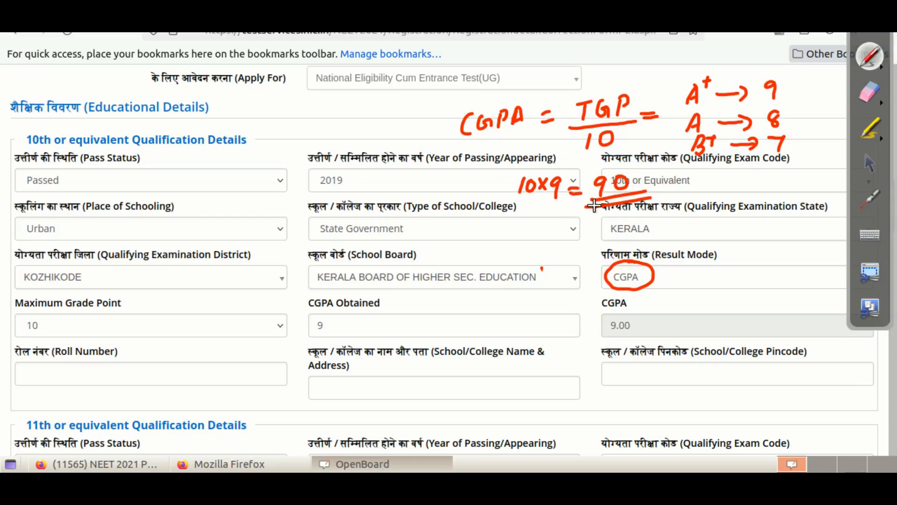
# Handwrite "Full A+" in red in front of the 10×9 = 90 calculation
pyautogui.moveTo(411, 173); pyautogui.dragTo(395, 200)
pyautogui.moveTo(398, 187)
pyautogui.mouseDown()
pyautogui.moveTo(434, 172)
pyautogui.moveTo(445, 197)
pyautogui.mouseUp()
pyautogui.moveTo(455, 192); pyautogui.dragTo(469, 191)
pyautogui.moveTo(460, 184); pyautogui.dragTo(467, 184)
pyautogui.moveTo(478, 171); pyautogui.dragTo(480, 179)
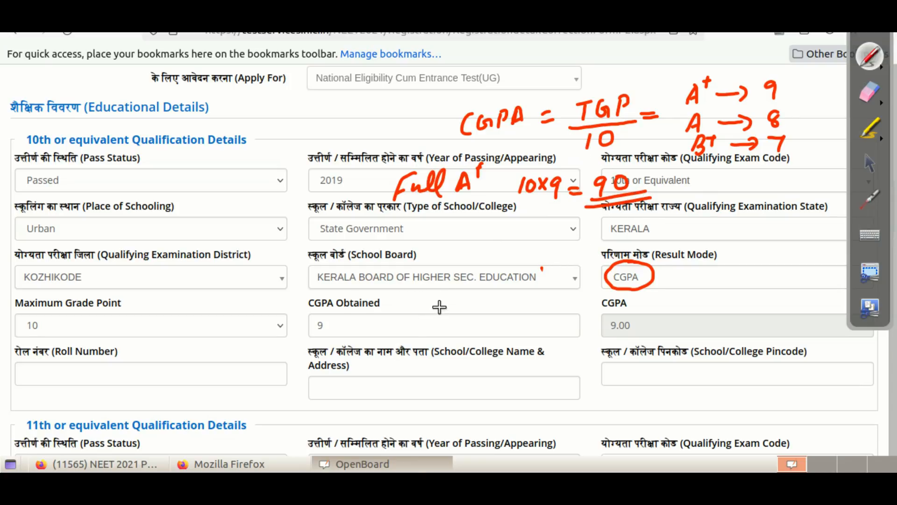
# Handwrite "90/10 = 9" with the 9 underlined beside CGPA Obtained, and circle and tick that label
pyautogui.moveTo(444, 299)
pyautogui.mouseDown()
pyautogui.moveTo(440, 316)
pyautogui.moveTo(454, 294)
pyautogui.mouseUp()
pyautogui.click(423, 320)
pyautogui.moveTo(423, 322); pyautogui.dragTo(489, 311)
pyautogui.moveTo(442, 323)
pyautogui.mouseDown()
pyautogui.moveTo(441, 337)
pyautogui.moveTo(450, 338)
pyautogui.moveTo(456, 322)
pyautogui.moveTo(503, 301)
pyautogui.moveTo(533, 297)
pyautogui.moveTo(531, 318)
pyautogui.moveTo(570, 304)
pyautogui.mouseUp()
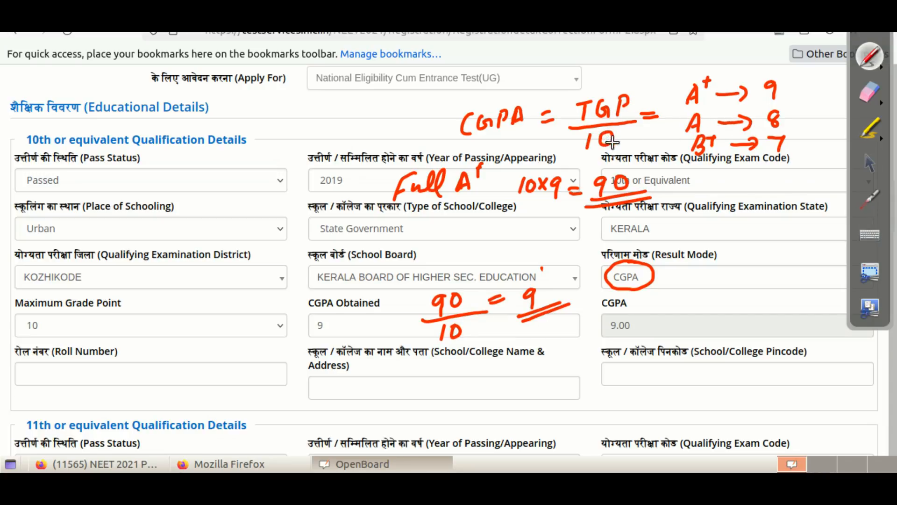
pyautogui.moveTo(345, 288)
pyautogui.mouseDown()
pyautogui.moveTo(386, 294)
pyautogui.moveTo(314, 319)
pyautogui.moveTo(474, 246)
pyautogui.mouseUp()
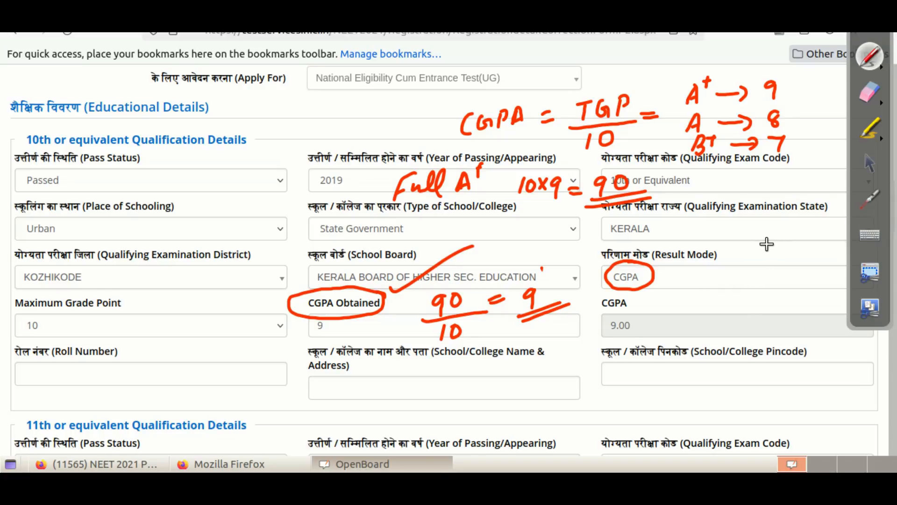
# Set the 10th qualification's Maximum Grade Point to 9
pyautogui.click(869, 163)
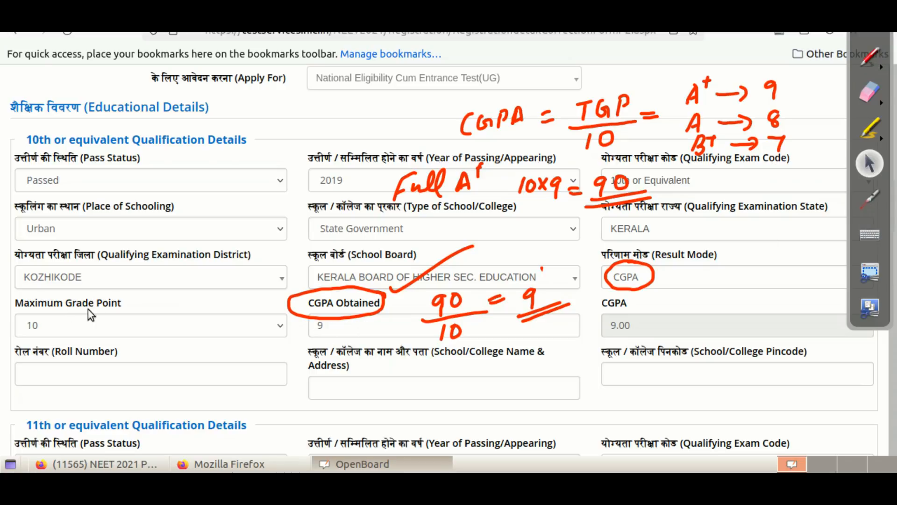
pyautogui.click(281, 325)
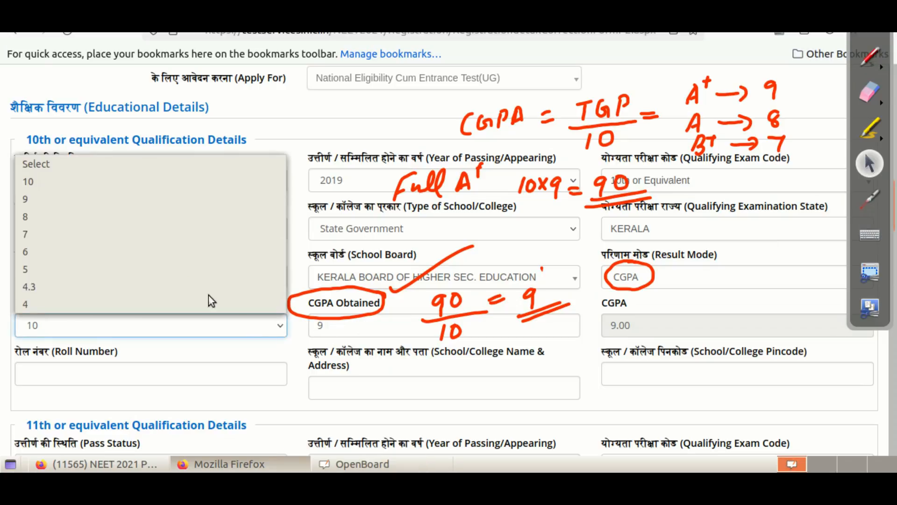
pyautogui.click(131, 199)
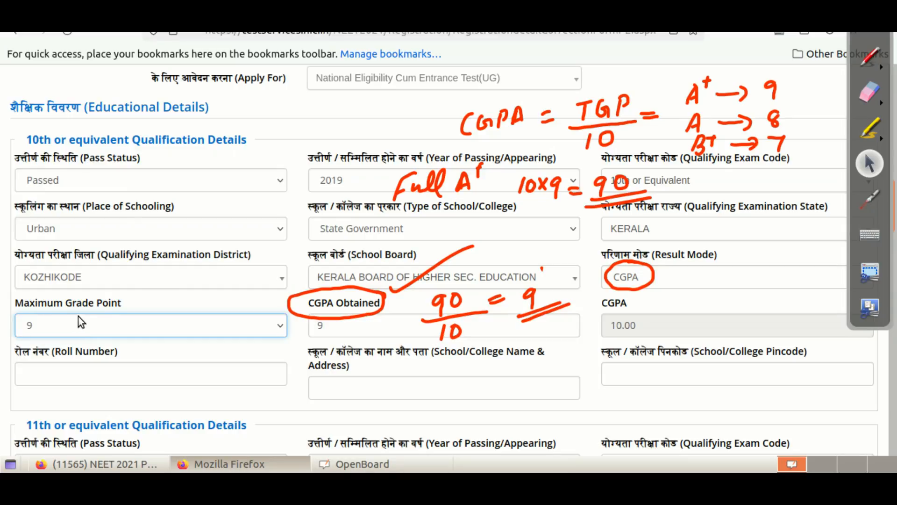
# Circle the A+ → 9 note and the Maximum Grade Point value in red, and tick that value and the CGPA Obtained value
pyautogui.click(870, 56)
pyautogui.moveTo(697, 105)
pyautogui.mouseDown()
pyautogui.moveTo(804, 87)
pyautogui.moveTo(665, 90)
pyautogui.mouseUp()
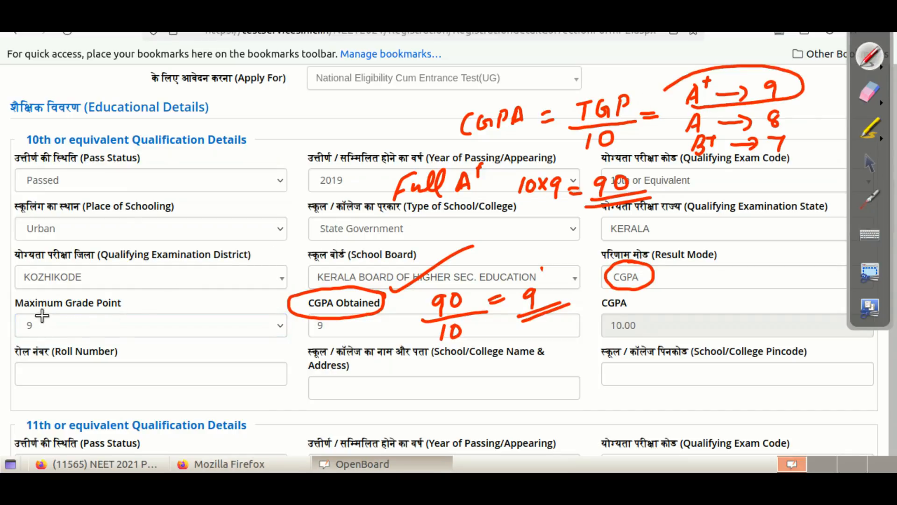
pyautogui.moveTo(38, 305); pyautogui.dragTo(47, 304)
pyautogui.moveTo(83, 328); pyautogui.dragTo(151, 281)
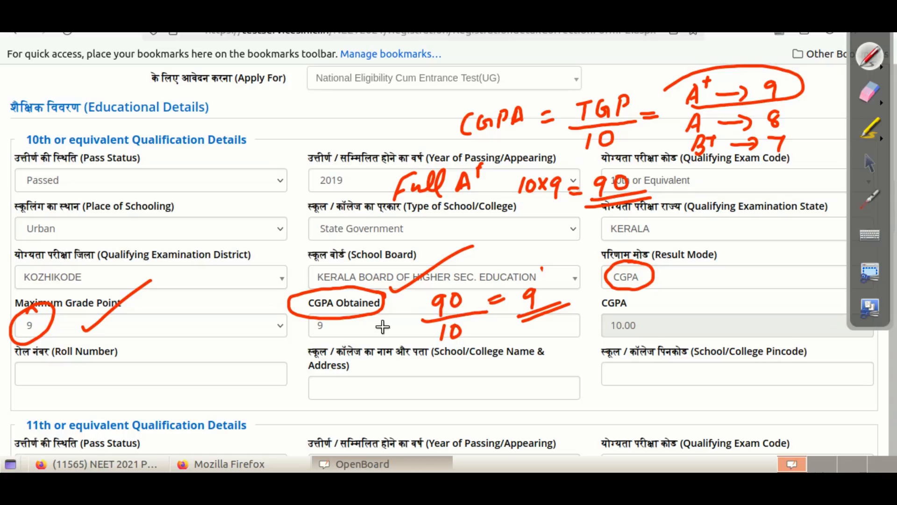
pyautogui.moveTo(330, 328); pyautogui.dragTo(389, 299)
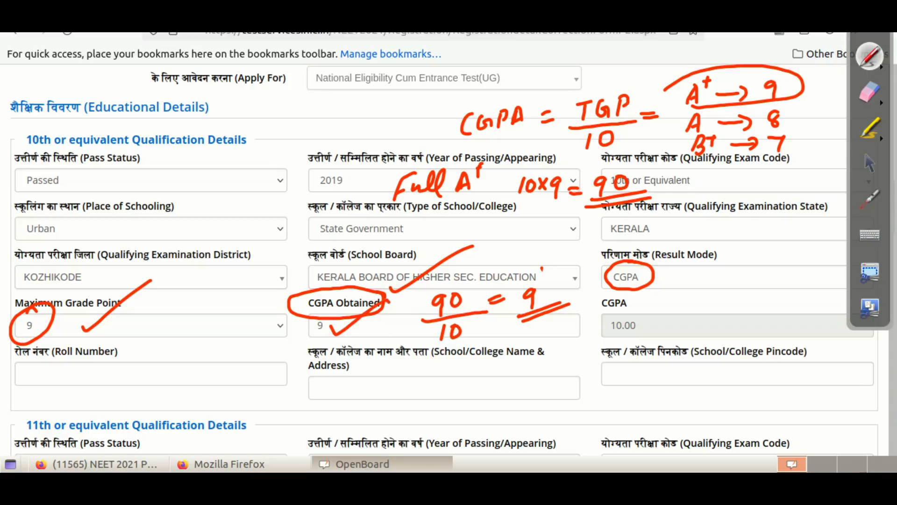
# Go to the 11th or equivalent Qualification Details section and draw red ticks beside its heading and Pass Status label
pyautogui.click(868, 168)
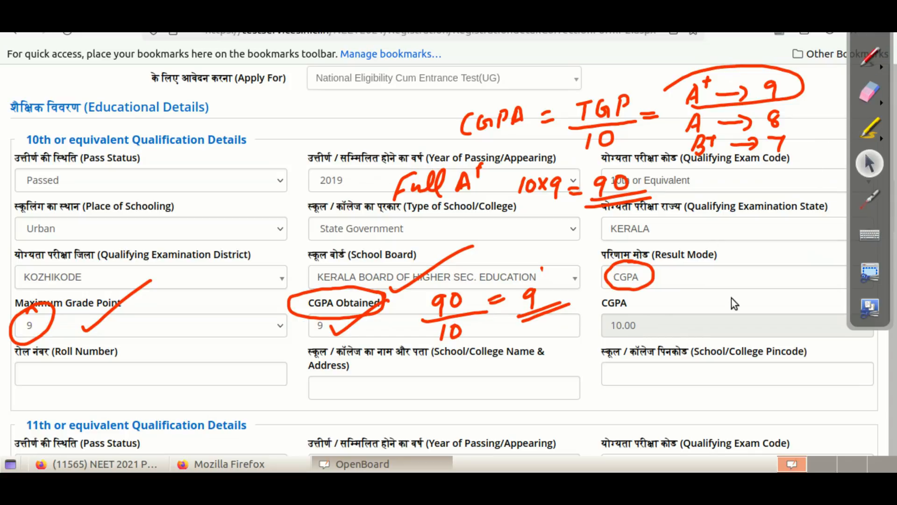
pyautogui.click(665, 293)
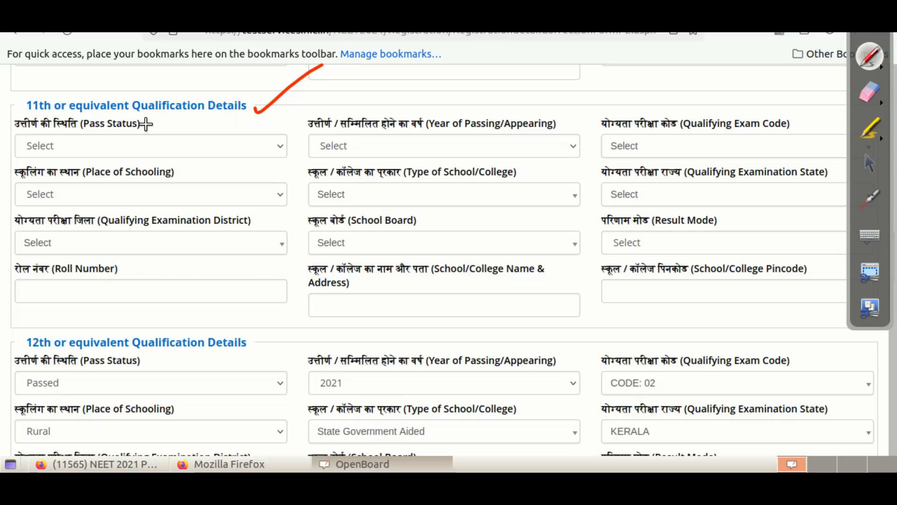
pyautogui.moveTo(145, 125); pyautogui.dragTo(173, 107)
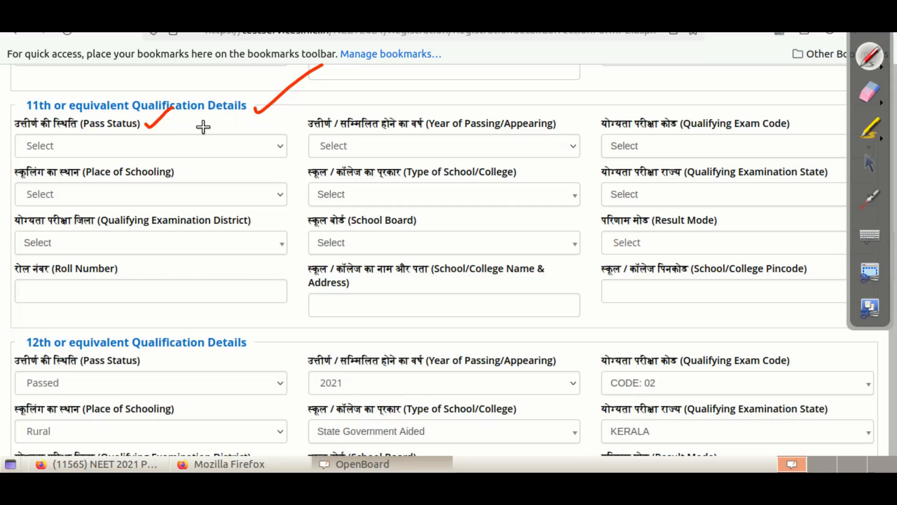
# Try Not Applicable as the 11th qualification's Pass Status
pyautogui.click(868, 165)
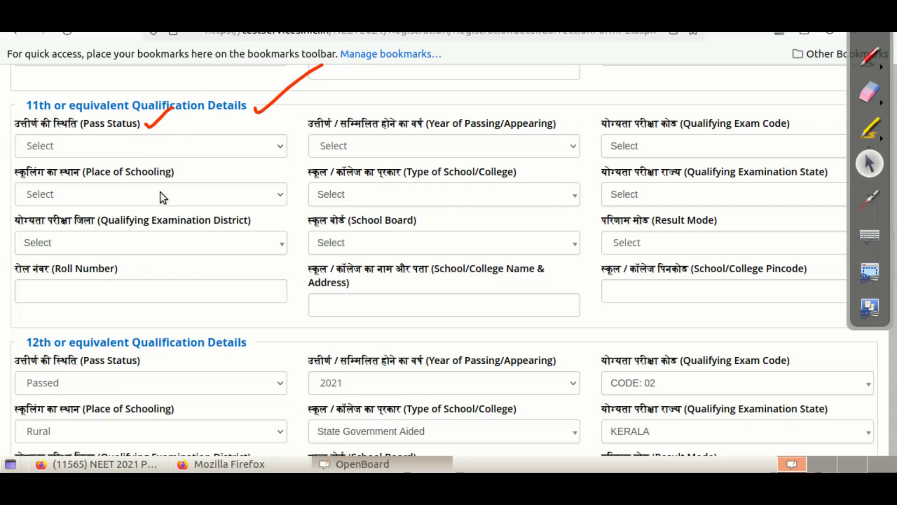
pyautogui.click(279, 150)
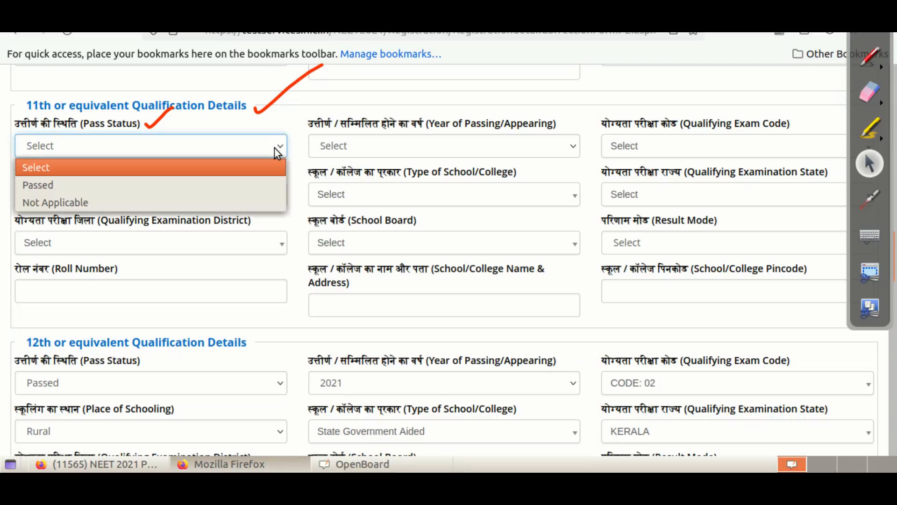
pyautogui.click(235, 203)
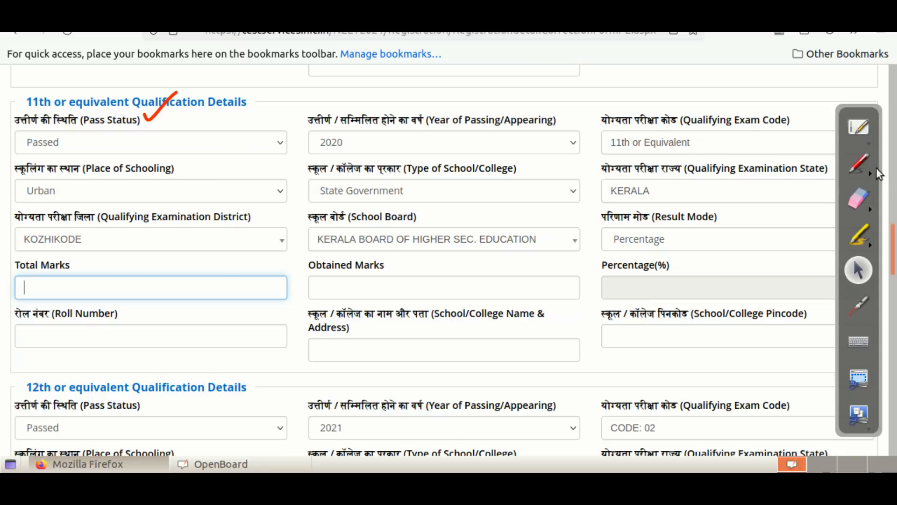
# Tick the 11th qualification's Year of Passing/Appearing, Qualifying Exam Code, Place of Schooling, Type of School/College and Qualifying Examination State entries in red
pyautogui.click(860, 165)
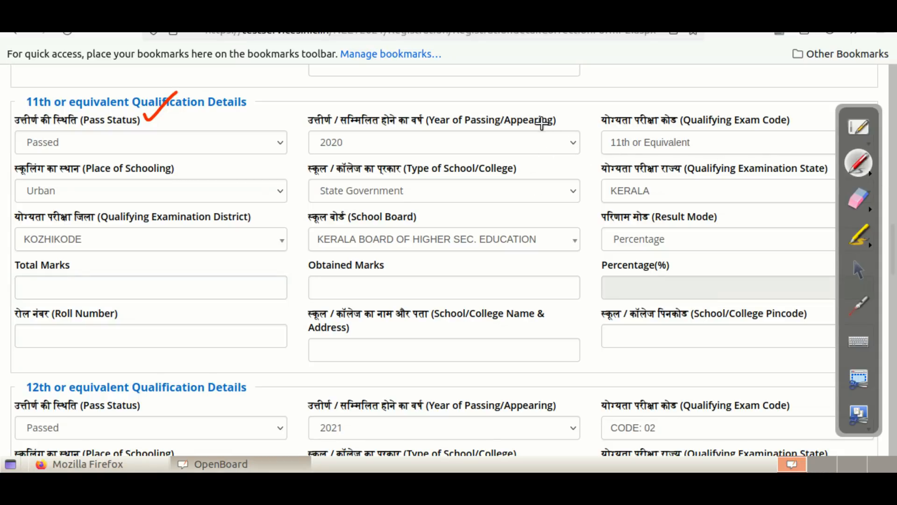
pyautogui.moveTo(470, 109); pyautogui.dragTo(522, 83)
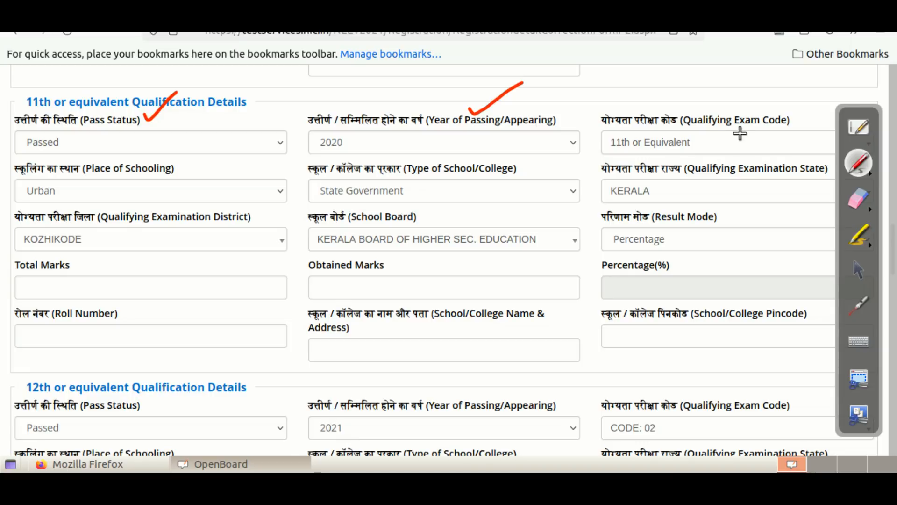
pyautogui.moveTo(712, 139); pyautogui.dragTo(772, 114)
pyautogui.moveTo(108, 188); pyautogui.dragTo(147, 161)
pyautogui.moveTo(414, 191); pyautogui.dragTo(470, 170)
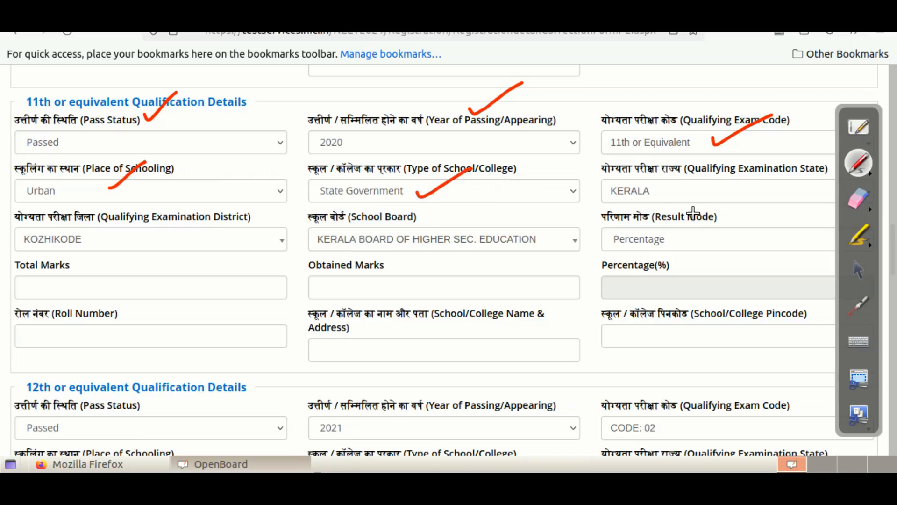
pyautogui.moveTo(657, 195); pyautogui.dragTo(726, 156)
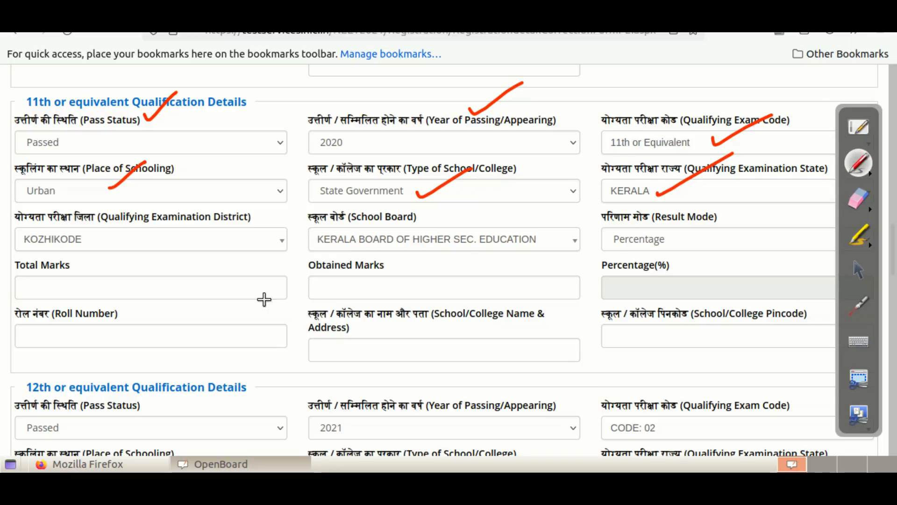
# Draw red ticks on the 11th qualification's Qualifying Examination District label, School Board label and chosen board, and Percentage result mode
pyautogui.moveTo(225, 227); pyautogui.dragTo(285, 192)
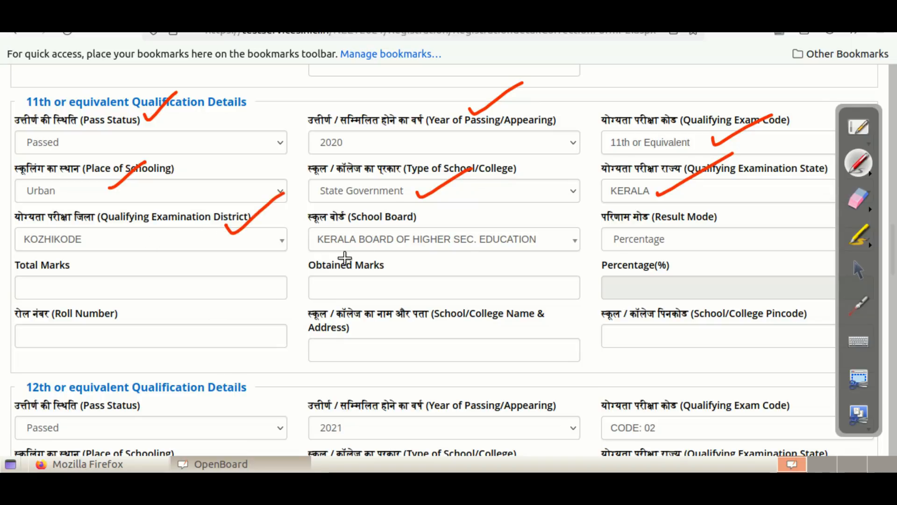
pyautogui.moveTo(417, 220); pyautogui.dragTo(474, 197)
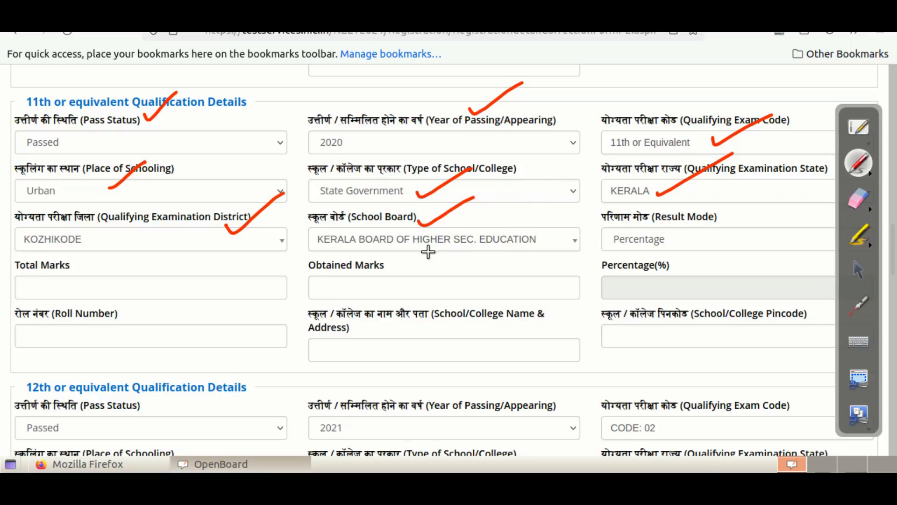
pyautogui.moveTo(524, 252); pyautogui.dragTo(570, 229)
pyautogui.moveTo(670, 241); pyautogui.dragTo(725, 221)
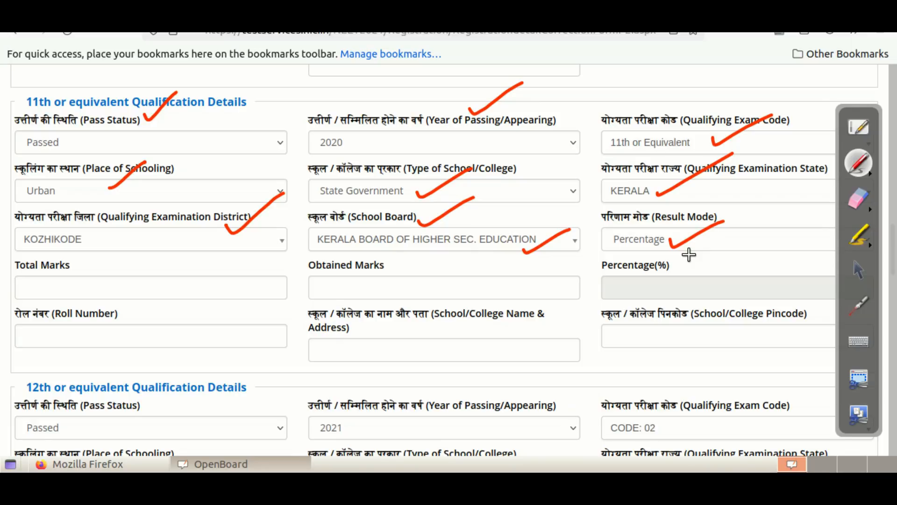
# Tick the 11th qualification's Total Marks, Obtained Marks and Percentage labels in red, and handwrite 520 over the Total Marks field
pyautogui.click(859, 270)
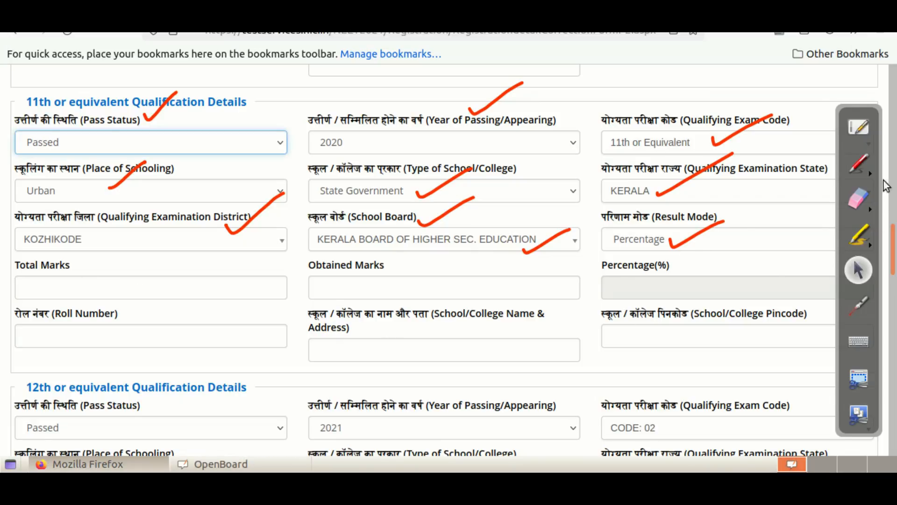
pyautogui.click(859, 163)
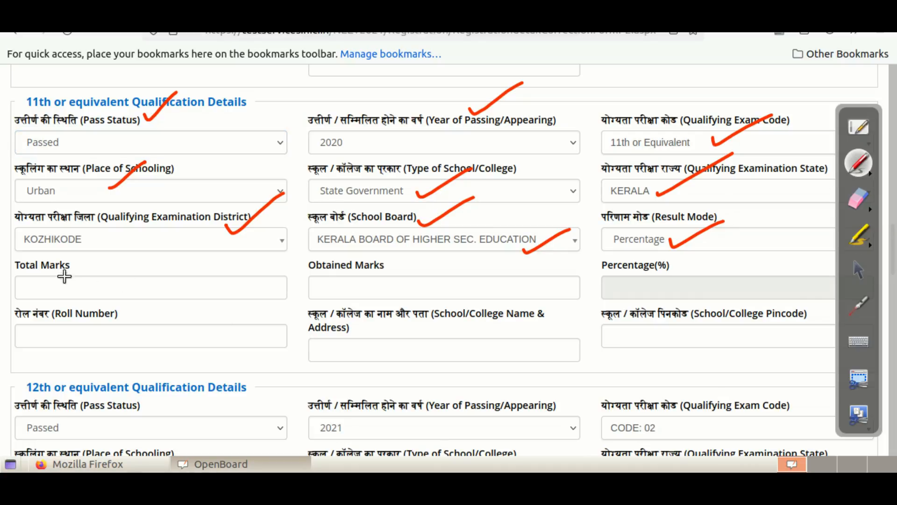
pyautogui.moveTo(87, 270); pyautogui.dragTo(120, 244)
pyautogui.moveTo(84, 280); pyautogui.dragTo(120, 276)
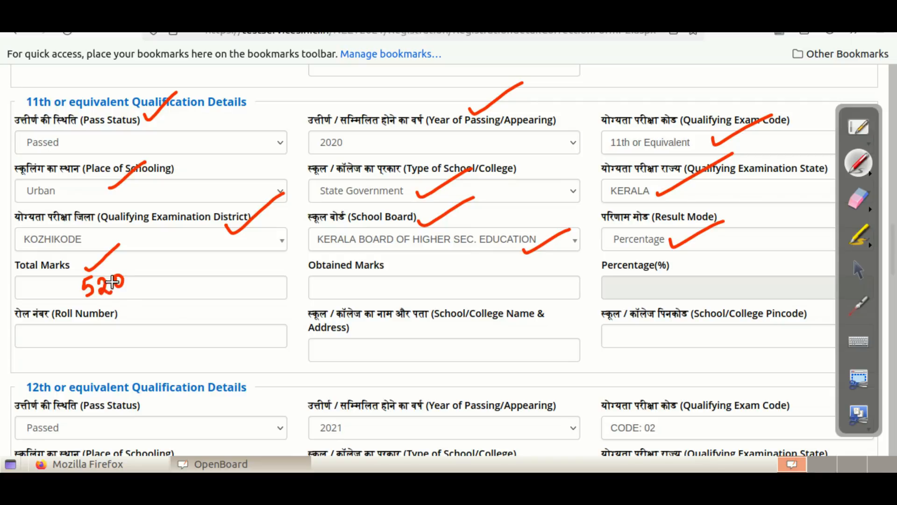
pyautogui.moveTo(392, 263); pyautogui.dragTo(447, 233)
pyautogui.moveTo(702, 258); pyautogui.dragTo(725, 248)
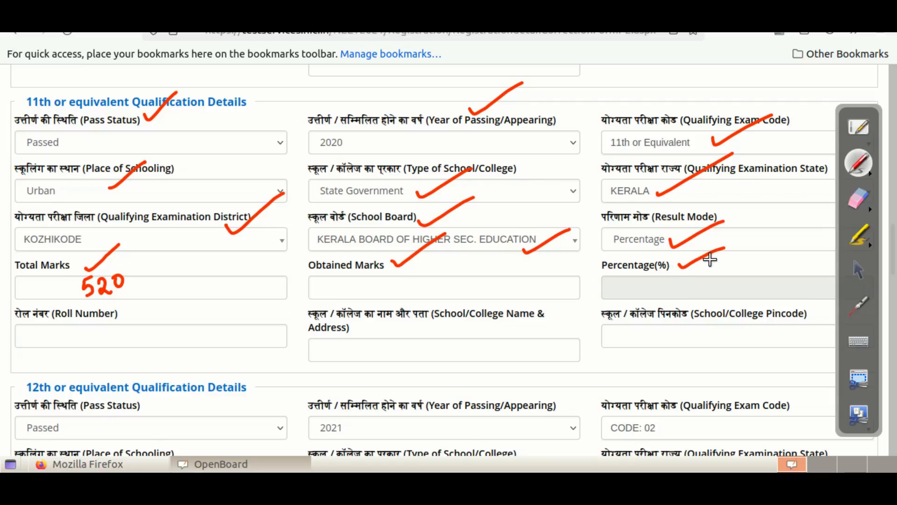
# Draw red ticks beside the 11th qualification's Roll Number, School/College Name & Address and School/College Pincode labels
pyautogui.moveTo(129, 318); pyautogui.dragTo(187, 283)
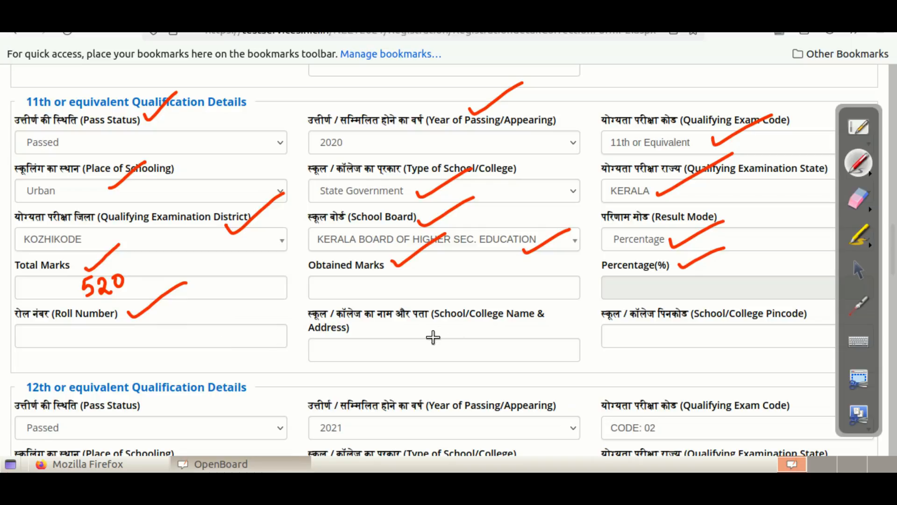
pyautogui.moveTo(365, 331); pyautogui.dragTo(411, 310)
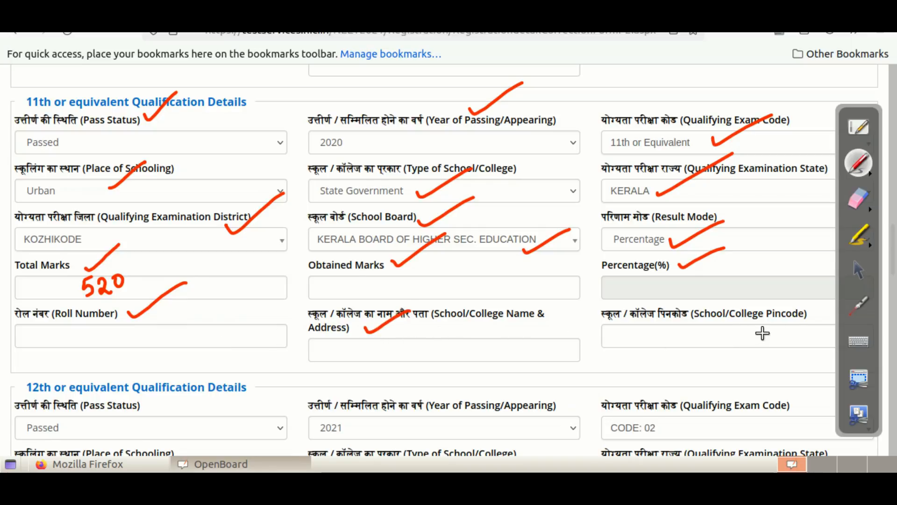
pyautogui.moveTo(772, 308); pyautogui.dragTo(837, 282)
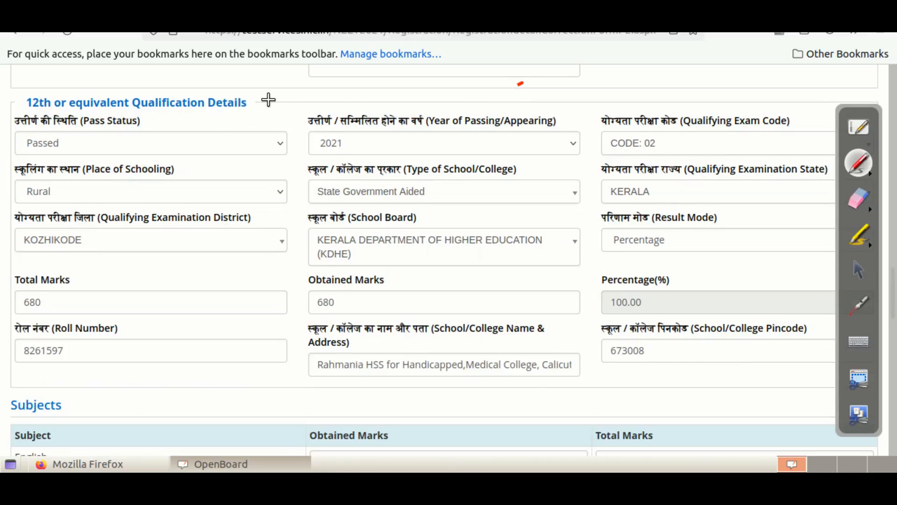
# Tick the 12th qualification's heading, Pass Status and Year of Passing in red, and circle its exam code CODE: 02
pyautogui.moveTo(253, 100); pyautogui.dragTo(299, 69)
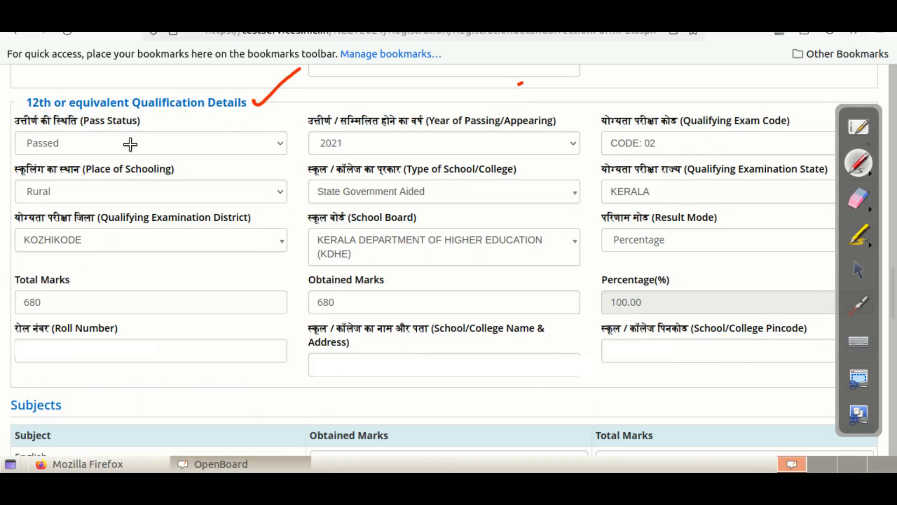
pyautogui.moveTo(142, 123); pyautogui.dragTo(190, 94)
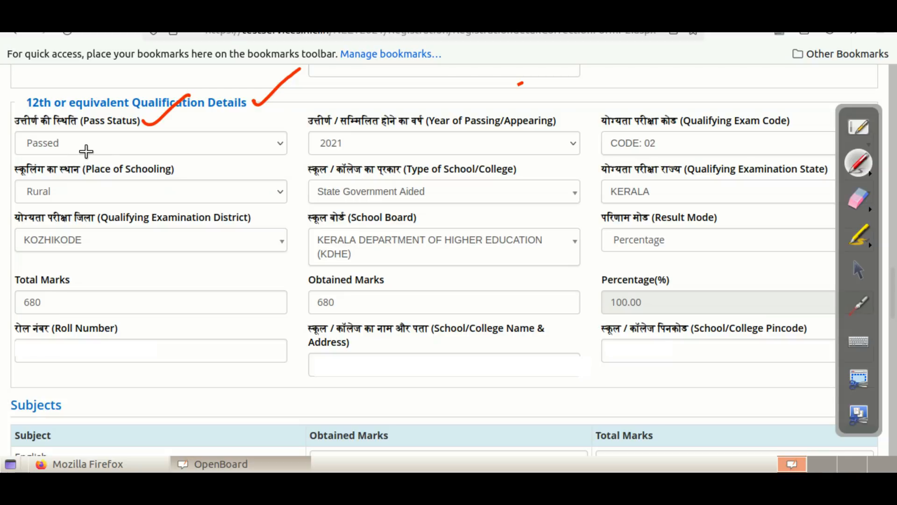
pyautogui.moveTo(365, 148); pyautogui.dragTo(415, 113)
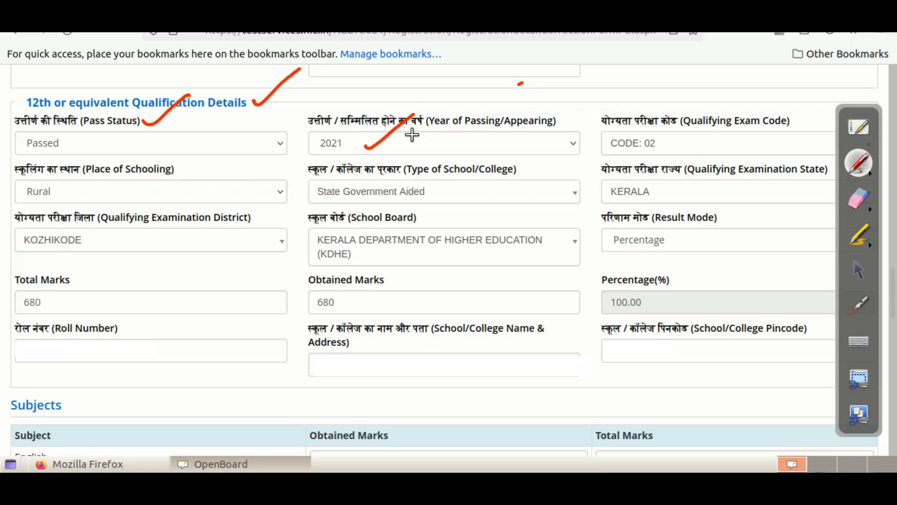
pyautogui.moveTo(673, 132)
pyautogui.mouseDown()
pyautogui.moveTo(607, 133)
pyautogui.moveTo(636, 161)
pyautogui.moveTo(668, 131)
pyautogui.mouseUp()
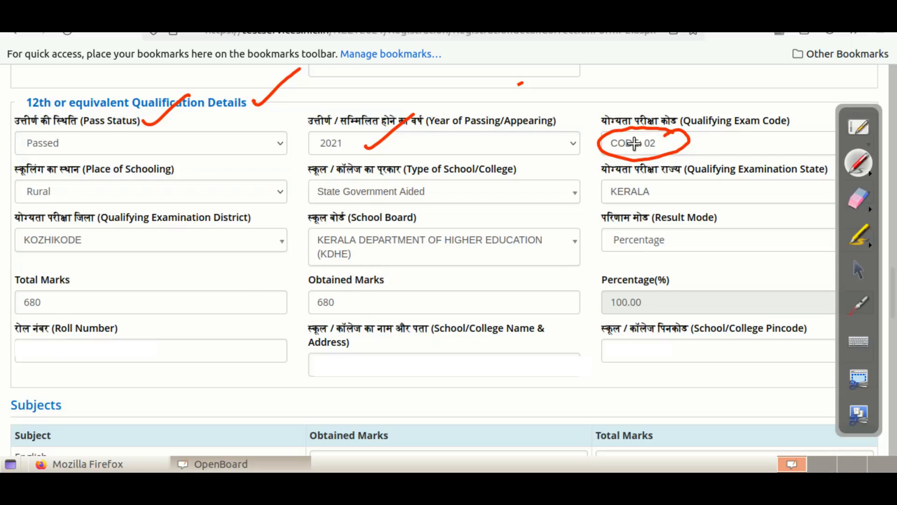
# Draw red ticks on the 12th qualification's Place of Schooling, Type of School/College, Examination State, Examination District and School Board entries
pyautogui.moveTo(172, 180); pyautogui.dragTo(233, 143)
pyautogui.moveTo(491, 184); pyautogui.dragTo(549, 152)
pyautogui.moveTo(682, 191); pyautogui.dragTo(765, 145)
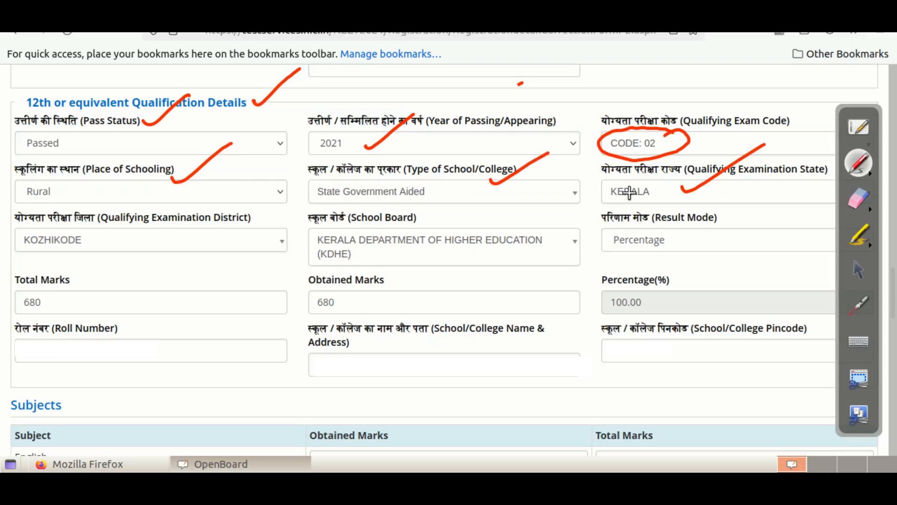
pyautogui.moveTo(216, 243); pyautogui.dragTo(279, 200)
pyautogui.moveTo(428, 226); pyautogui.dragTo(488, 190)
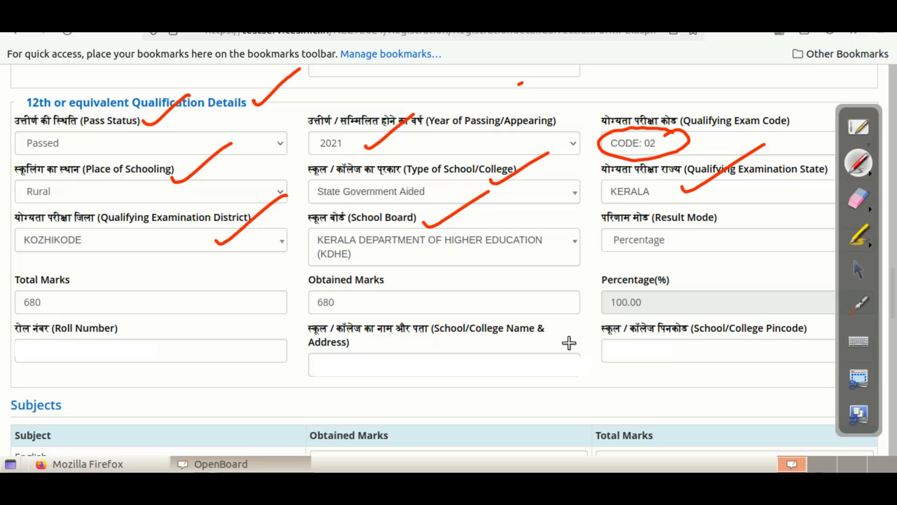
# Look through the options offered for the 12th qualification's School Board and Result Mode, leaving both selections as they are
pyautogui.click(859, 270)
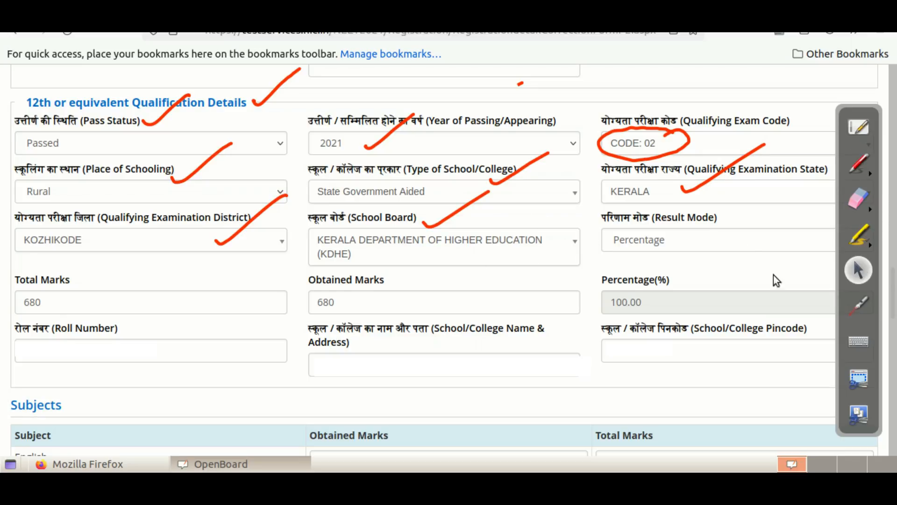
pyautogui.click(571, 242)
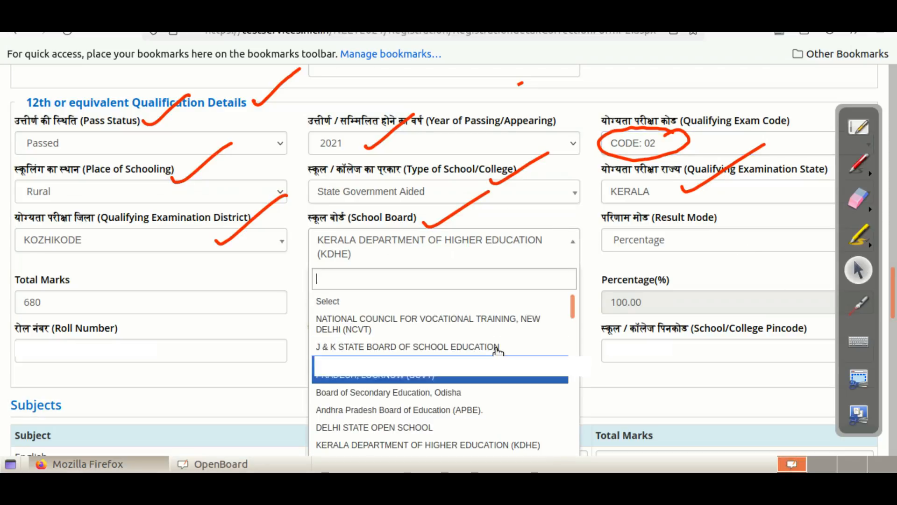
pyautogui.scroll(-10, 497, 349)
pyautogui.scroll(-10, 496, 346)
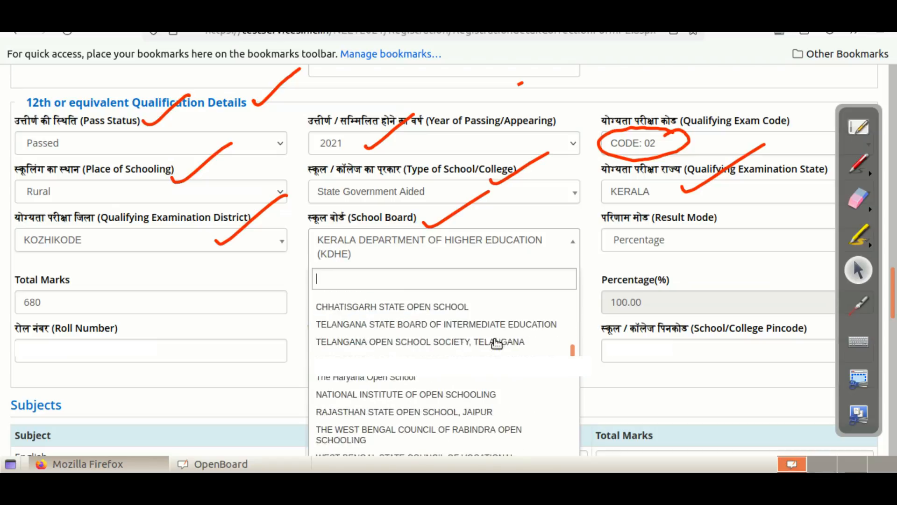
pyautogui.click(294, 247)
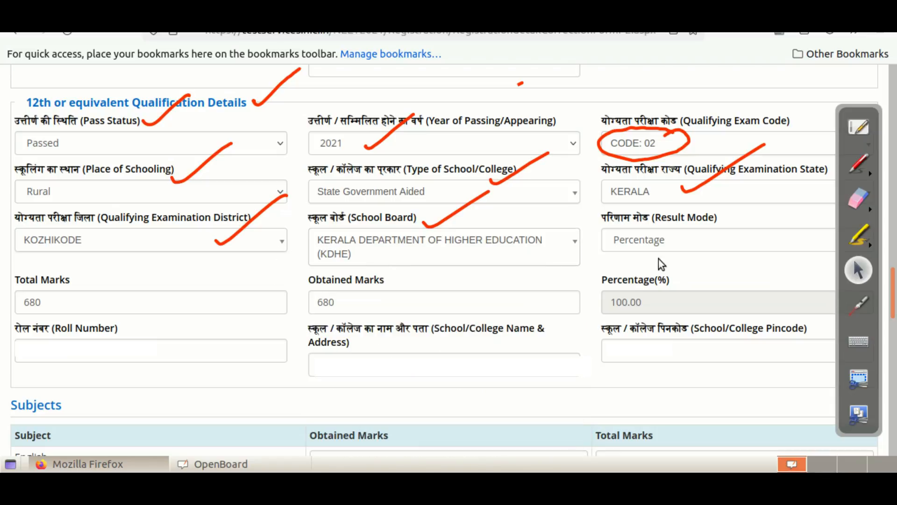
pyautogui.click(635, 240)
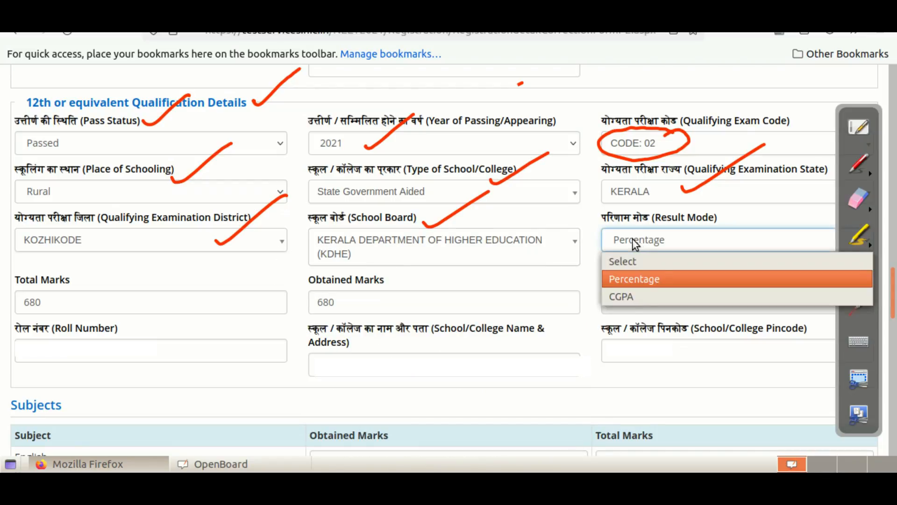
pyautogui.click(633, 238)
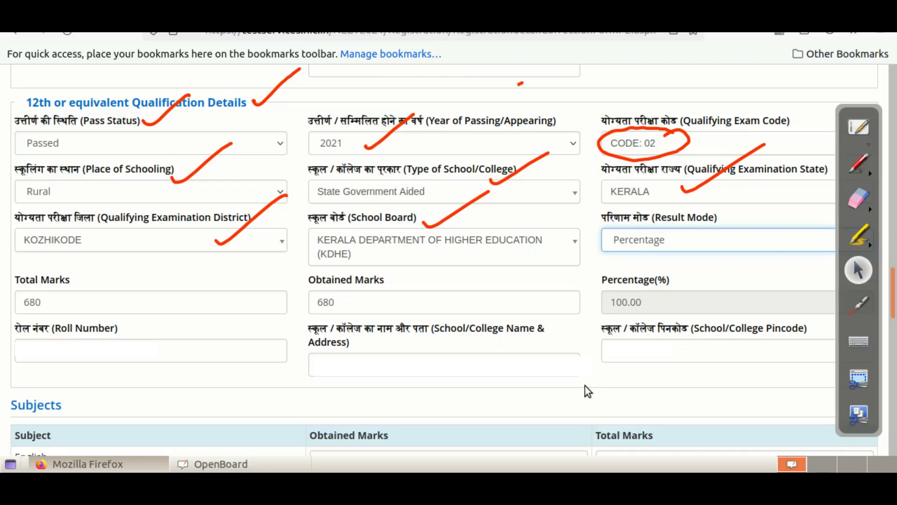
# Circle the 12th qualification's Total Marks value in red and tick its Total Marks, Obtained Marks and Percentage entries
pyautogui.click(859, 163)
pyautogui.moveTo(60, 295)
pyautogui.mouseDown()
pyautogui.moveTo(25, 286)
pyautogui.moveTo(62, 300)
pyautogui.moveTo(49, 283)
pyautogui.moveTo(148, 271)
pyautogui.mouseUp()
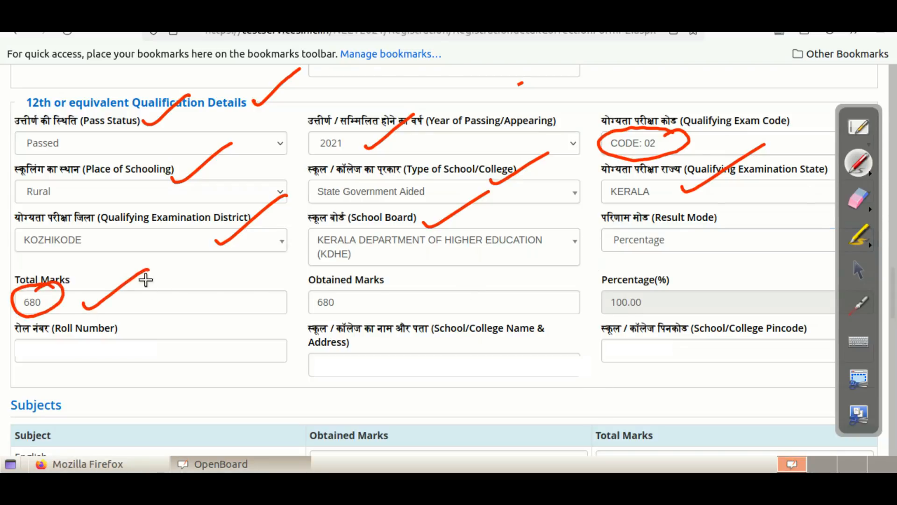
pyautogui.moveTo(348, 299); pyautogui.dragTo(438, 260)
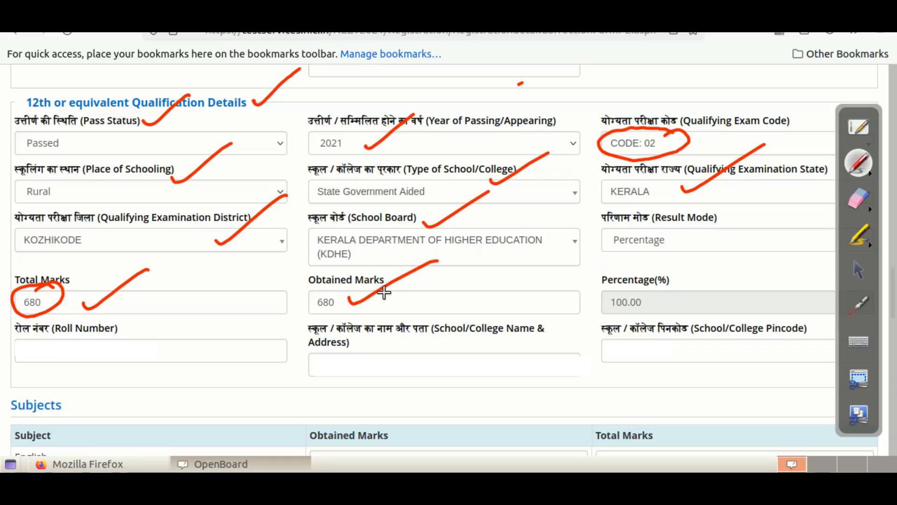
pyautogui.moveTo(678, 275); pyautogui.dragTo(801, 237)
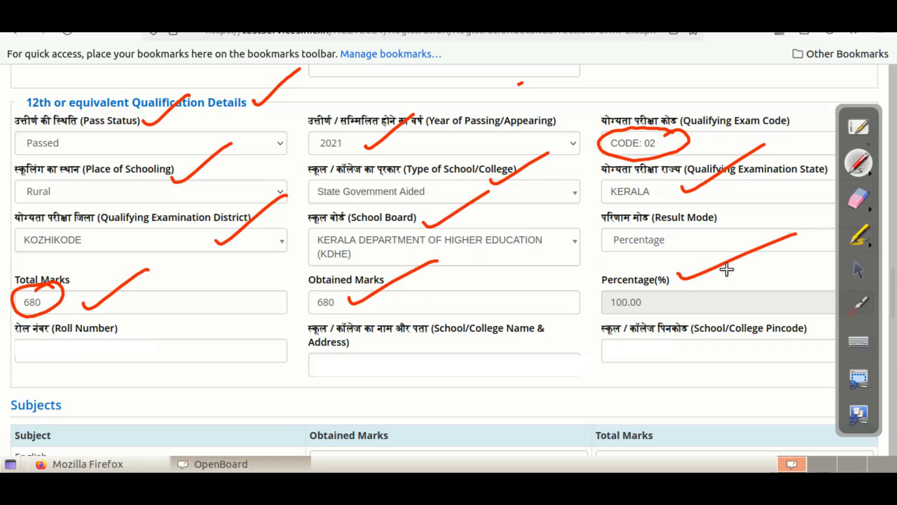
# Draw red ticks beside the 12th qualification's Roll Number, School/College Name & Address and School/College Pincode labels
pyautogui.moveTo(126, 333); pyautogui.dragTo(194, 298)
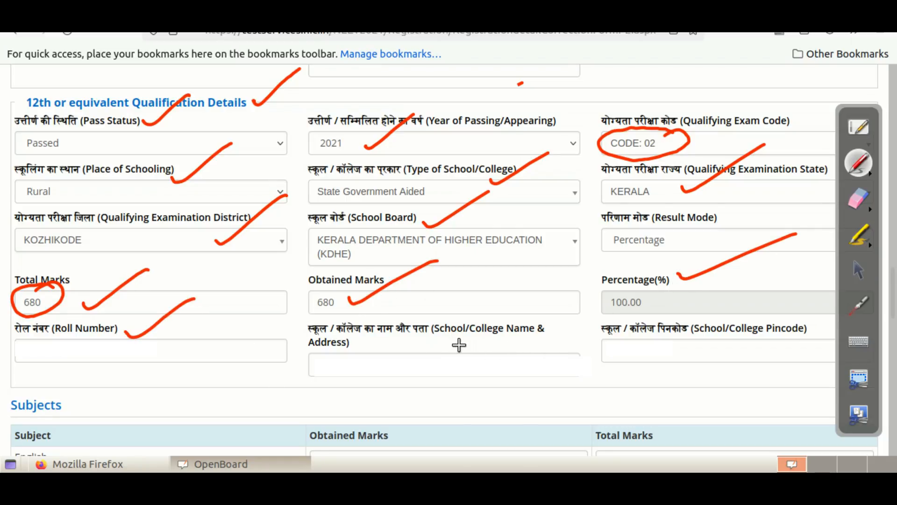
pyautogui.moveTo(481, 343); pyautogui.dragTo(546, 321)
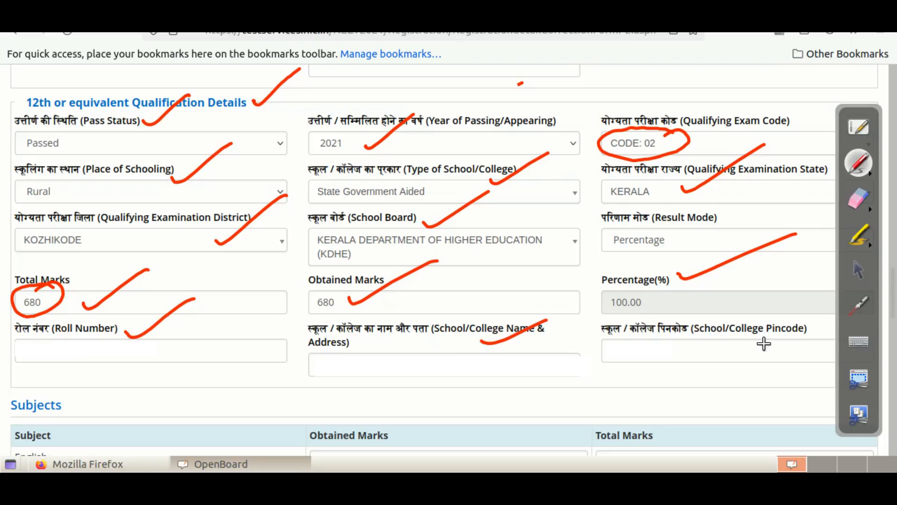
pyautogui.moveTo(743, 337); pyautogui.dragTo(815, 317)
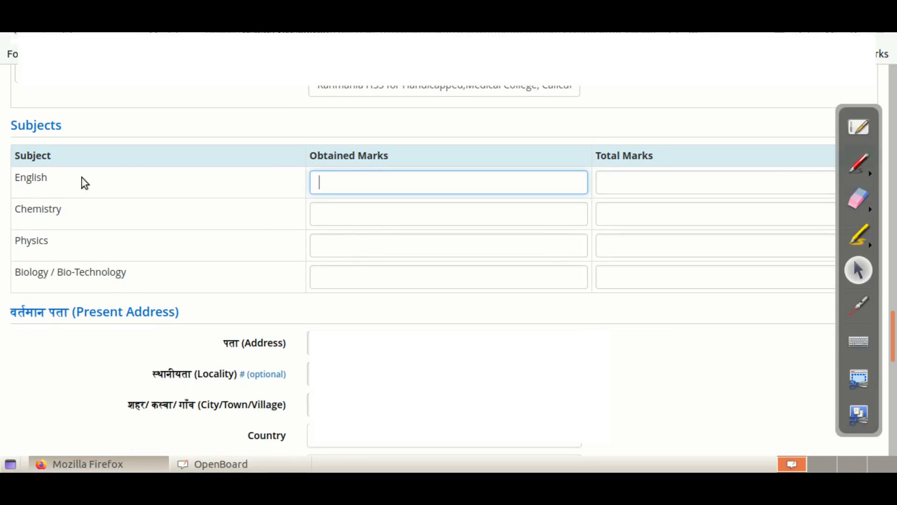
# In the Subjects table, tick English and Chemistry in red and handwrite their Total Marks as 100 and 120
pyautogui.click(859, 163)
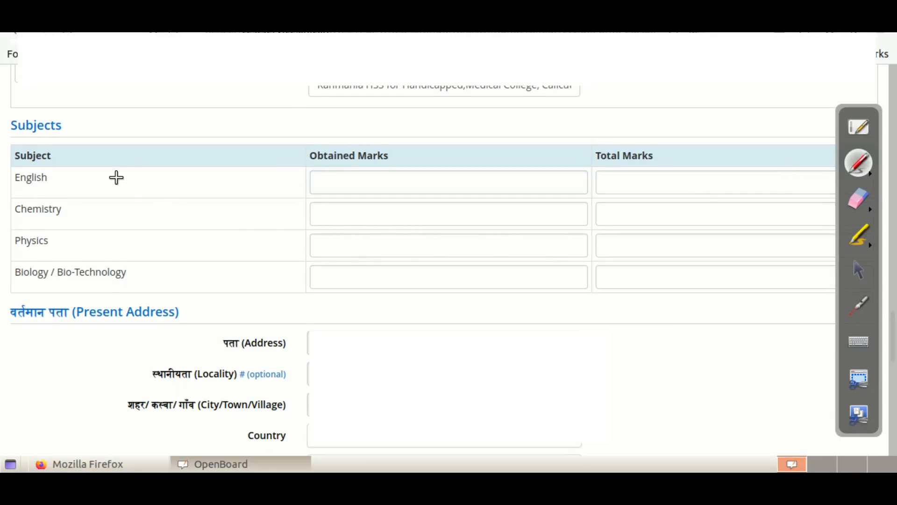
pyautogui.moveTo(60, 177); pyautogui.dragTo(100, 150)
pyautogui.moveTo(628, 174)
pyautogui.mouseDown()
pyautogui.moveTo(626, 185)
pyautogui.moveTo(635, 177)
pyautogui.mouseUp()
pyautogui.moveTo(655, 173); pyautogui.dragTo(652, 175)
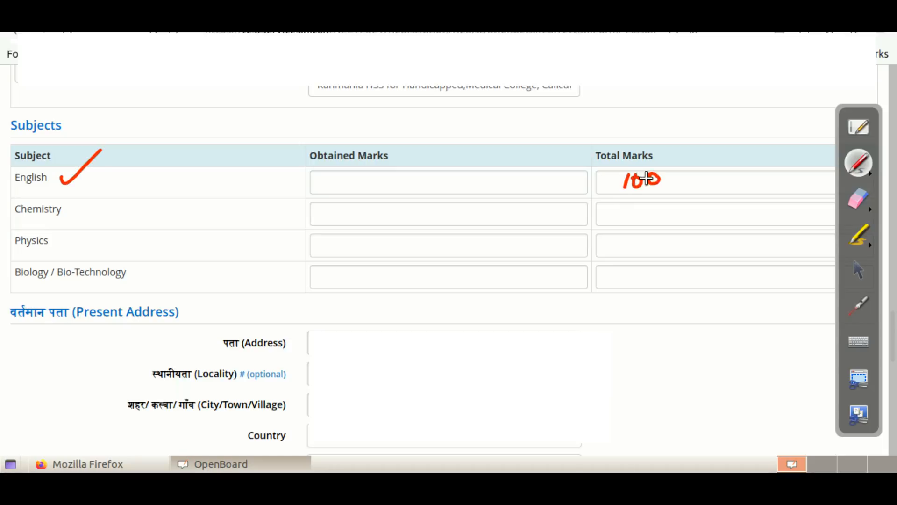
pyautogui.moveTo(78, 212); pyautogui.dragTo(142, 170)
pyautogui.moveTo(631, 209); pyautogui.dragTo(629, 218)
pyautogui.moveTo(658, 206); pyautogui.dragTo(655, 206)
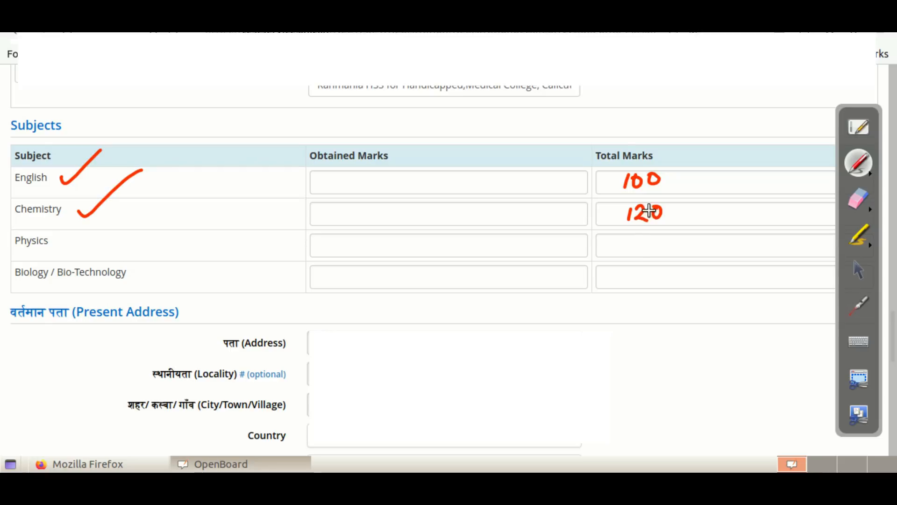
# Handwrite 120 in red over the Total Marks fields of both Physics and Biology / Bio-Technology
pyautogui.moveTo(637, 240)
pyautogui.mouseDown()
pyautogui.moveTo(630, 255)
pyautogui.moveTo(651, 255)
pyautogui.mouseUp()
pyautogui.moveTo(663, 240); pyautogui.dragTo(666, 239)
pyautogui.moveTo(637, 270)
pyautogui.mouseDown()
pyautogui.moveTo(634, 284)
pyautogui.moveTo(658, 283)
pyautogui.mouseUp()
pyautogui.moveTo(677, 268)
pyautogui.mouseDown()
pyautogui.moveTo(665, 278)
pyautogui.moveTo(673, 283)
pyautogui.mouseUp()
# Draw red ticks in the Obtained Marks fields of English, Chemistry, Physics and Biology / Bio-Technology
pyautogui.moveTo(377, 186); pyautogui.dragTo(419, 165)
pyautogui.moveTo(381, 220); pyautogui.dragTo(423, 193)
pyautogui.moveTo(392, 247); pyautogui.dragTo(425, 227)
pyautogui.moveTo(401, 279); pyautogui.dragTo(436, 254)
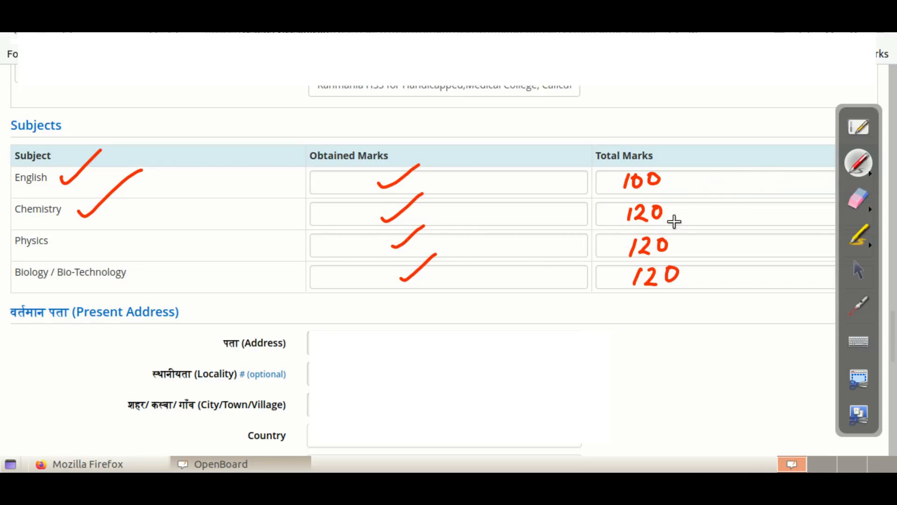
# Go to the Present Address section and draw a red tick beside its heading
pyautogui.click(859, 270)
pyautogui.scroll(-5, 317, 212)
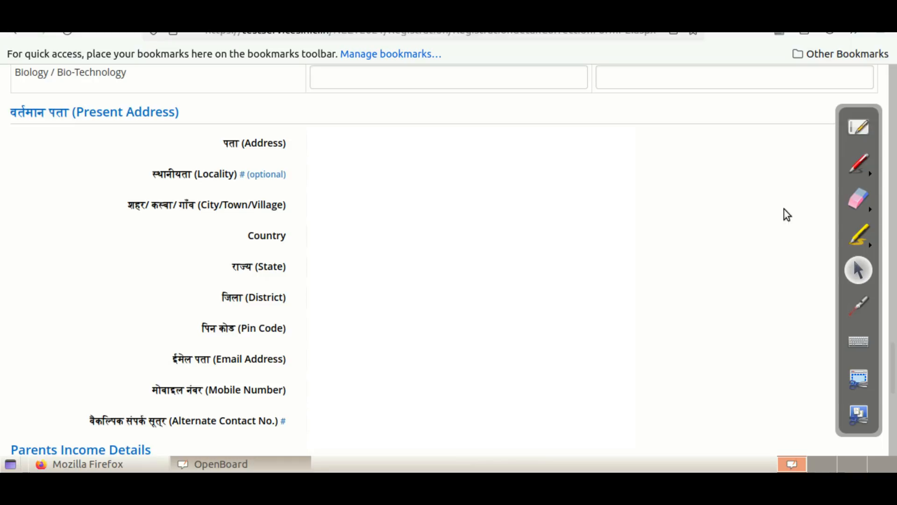
pyautogui.click(859, 164)
pyautogui.moveTo(190, 123); pyautogui.dragTo(268, 59)
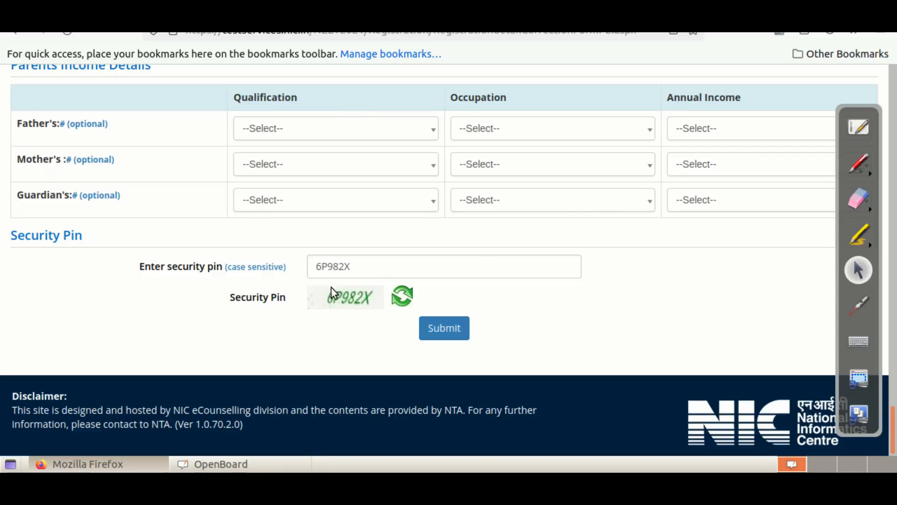
# Submit the completed application form
pyautogui.click(428, 325)
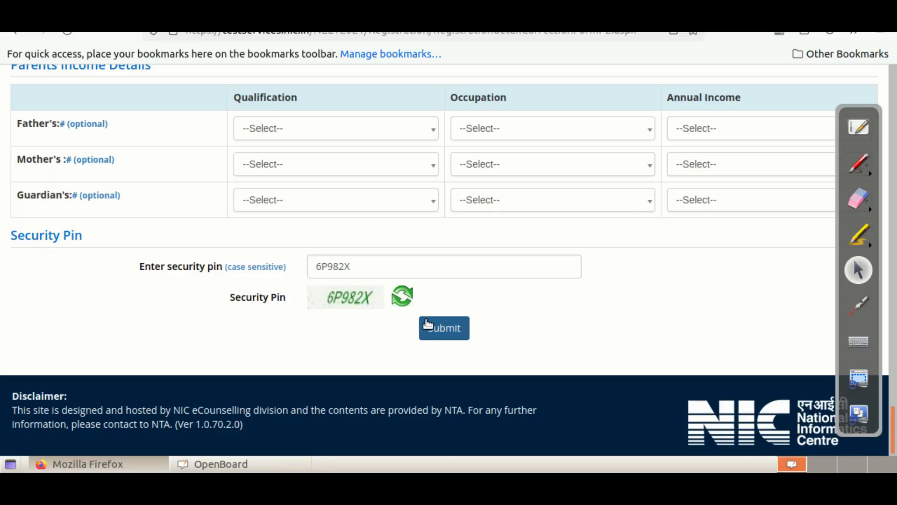